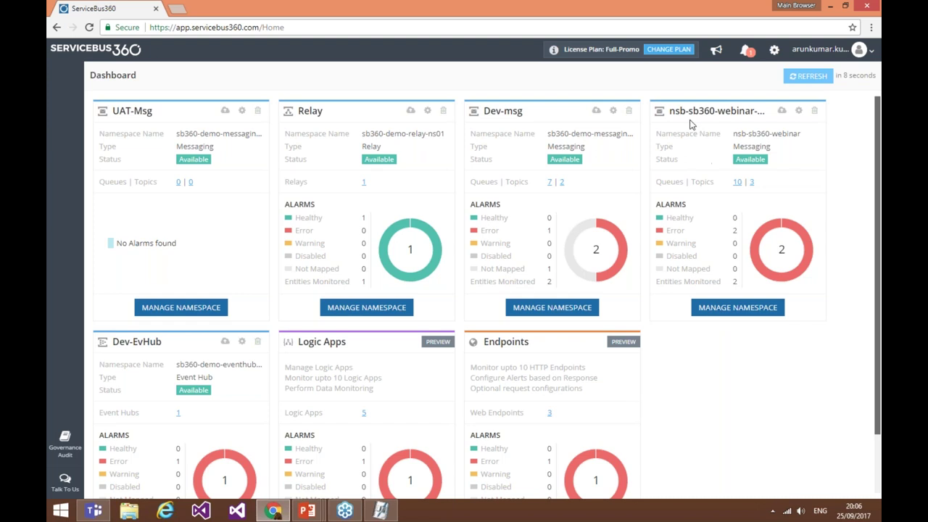
Open the orders queue of the nsb-sb360-webinar namespace and retrieve 10 of its messages
click(744, 311)
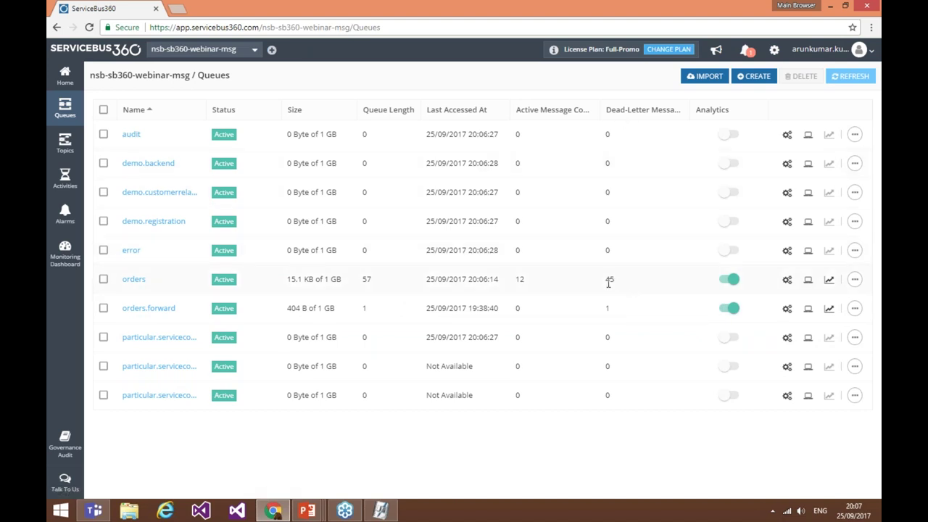
click(132, 285)
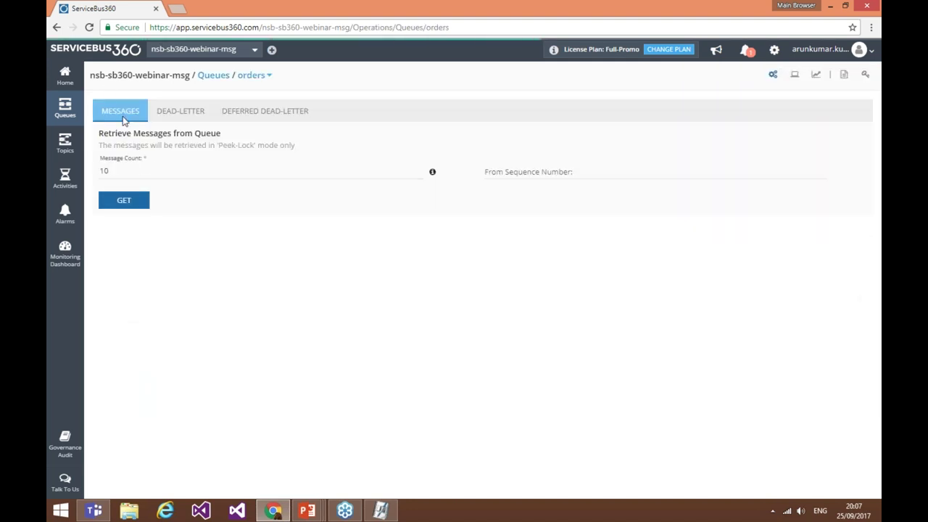
click(123, 200)
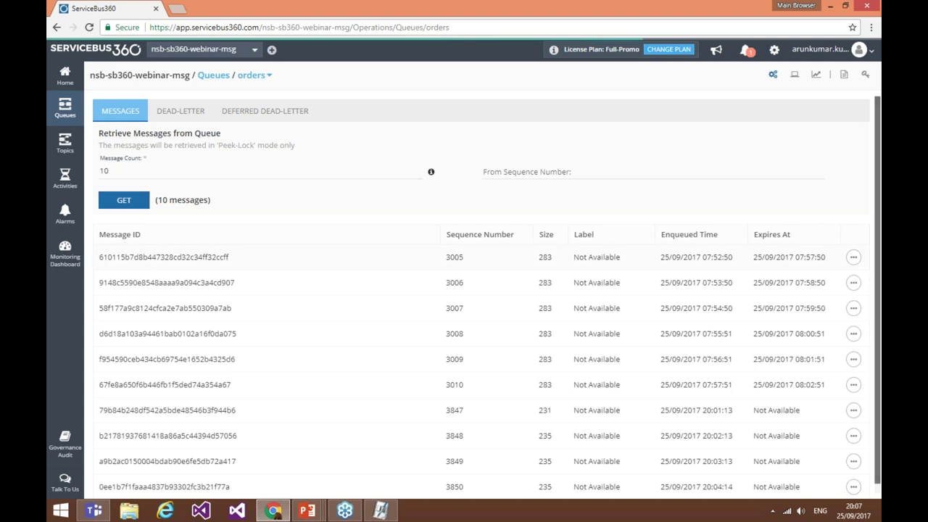
View the system properties of the message with sequence number 3005, plus its message text and custom properties
click(854, 258)
click(851, 264)
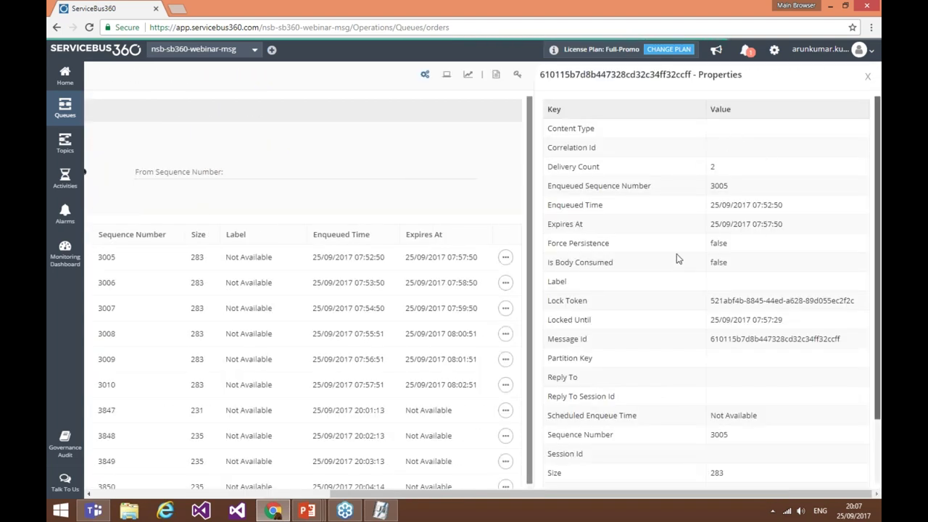
click(866, 77)
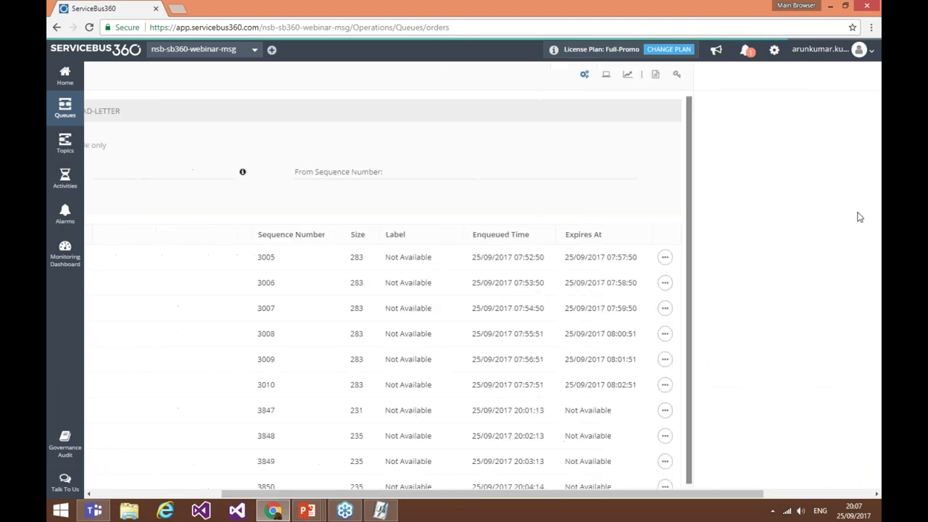
click(777, 284)
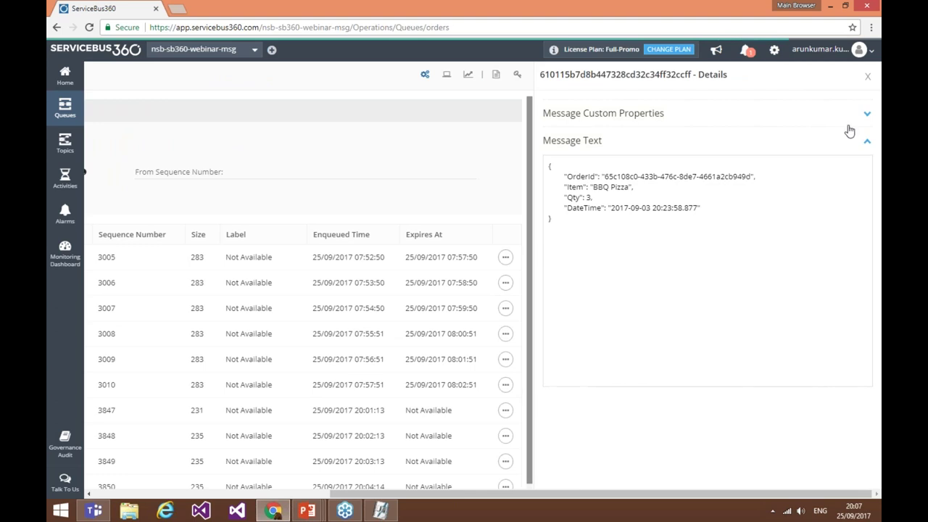
click(866, 116)
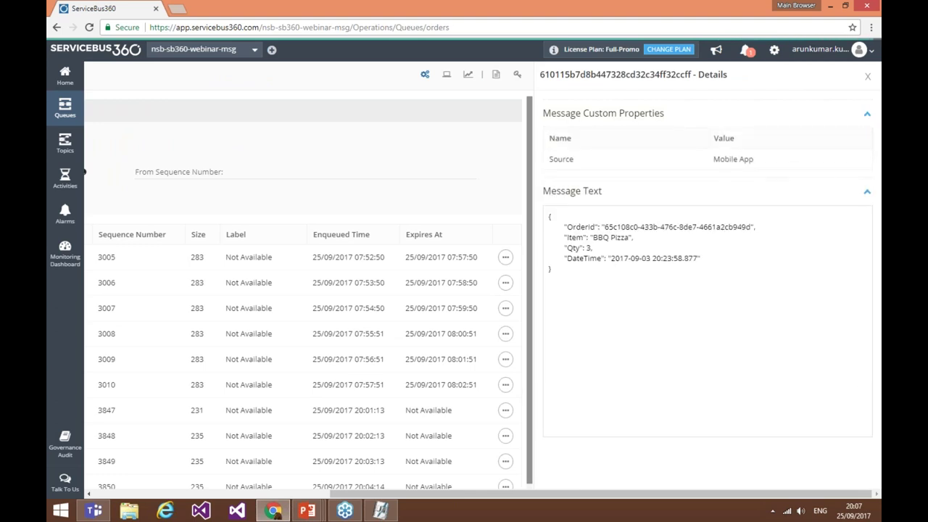
click(868, 77)
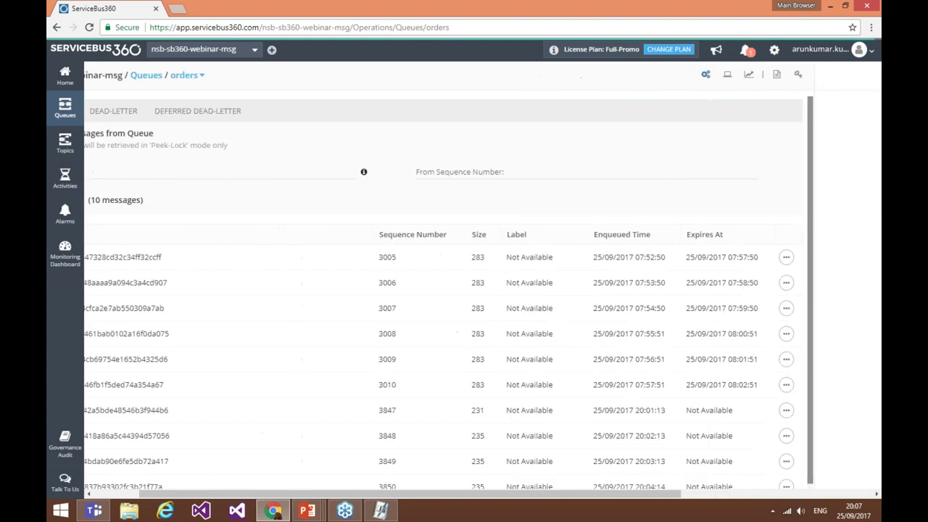
Retrieve 10 dead-letter messages of the orders queue in Peek-Lock mode and look through their error reasons
click(190, 118)
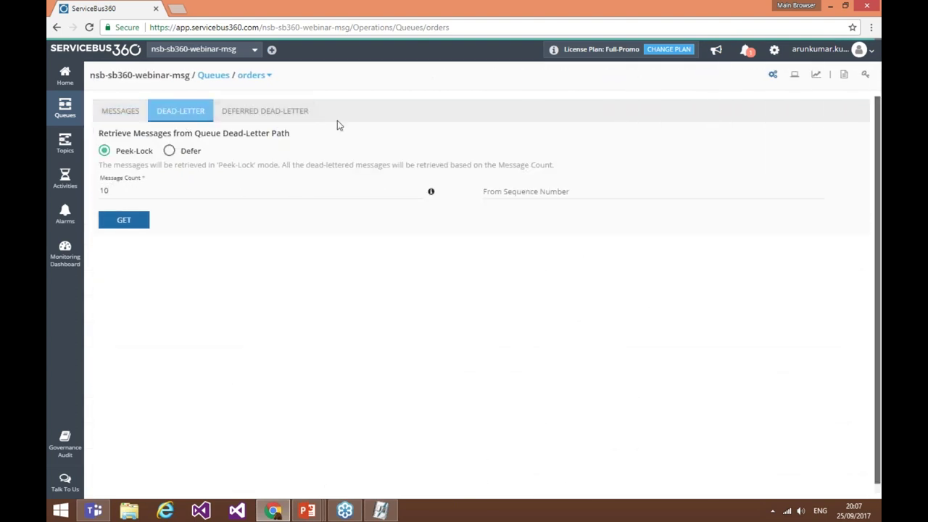
click(145, 221)
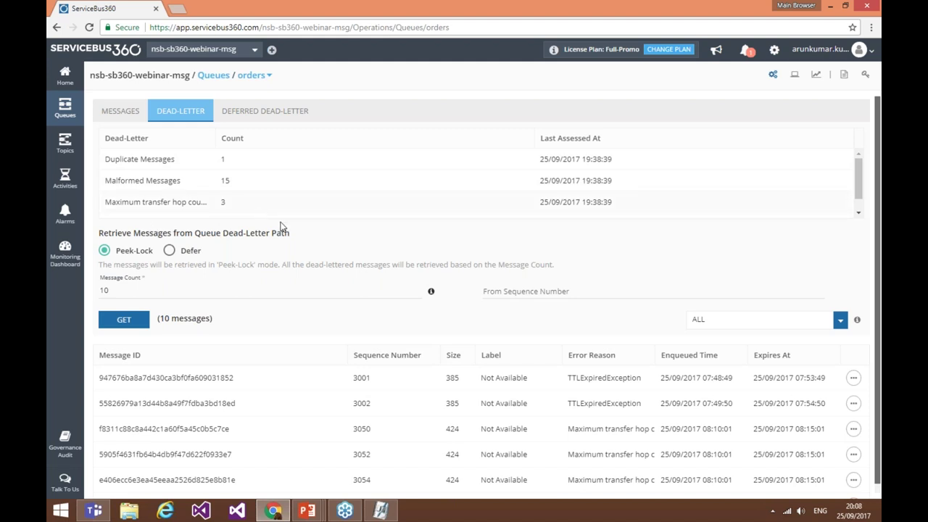
scroll(348, 245, down, 1)
scroll(464, 214, down, 3)
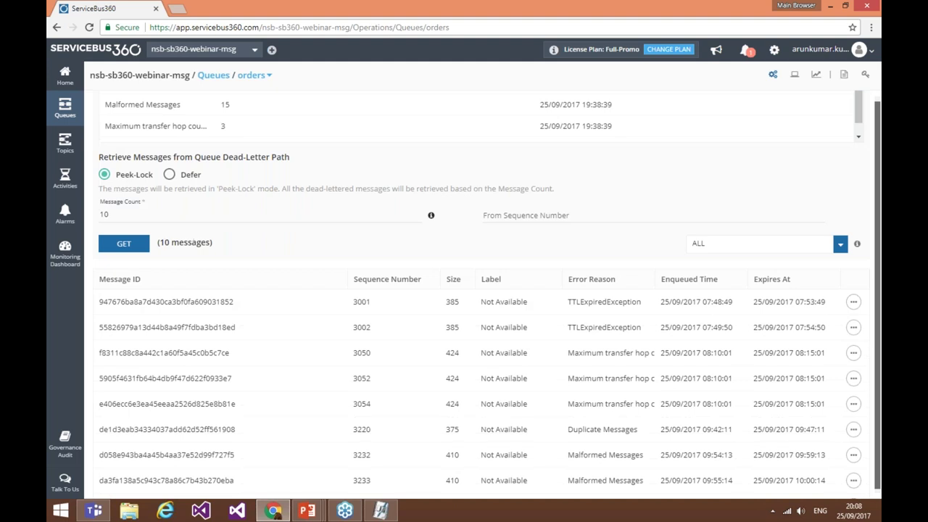
drag(878, 174, 878, 142)
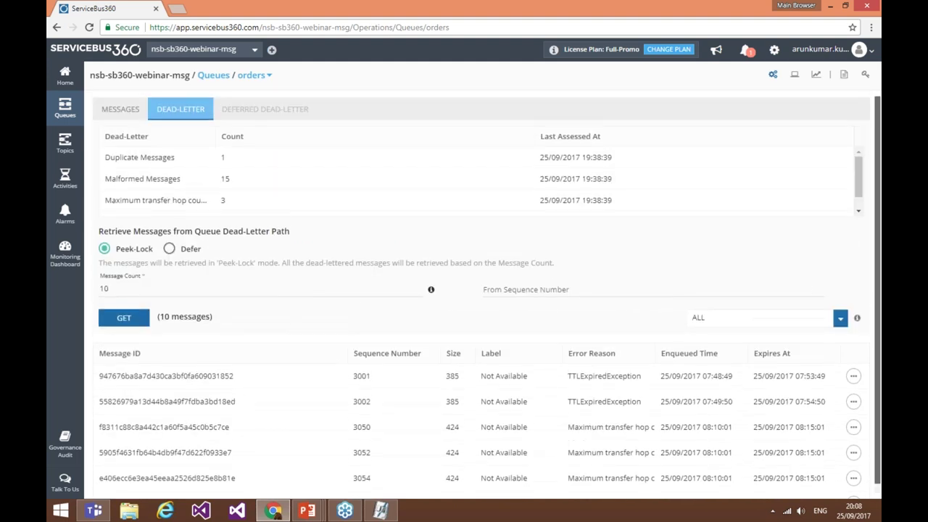
View the error description of the dead-letter message with sequence number 3001, plus its message text and custom properties
click(852, 382)
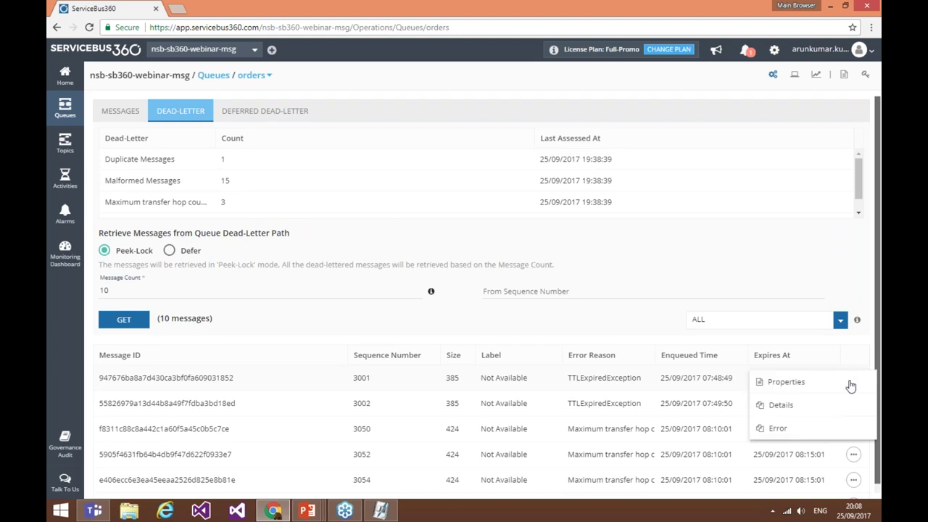
click(777, 429)
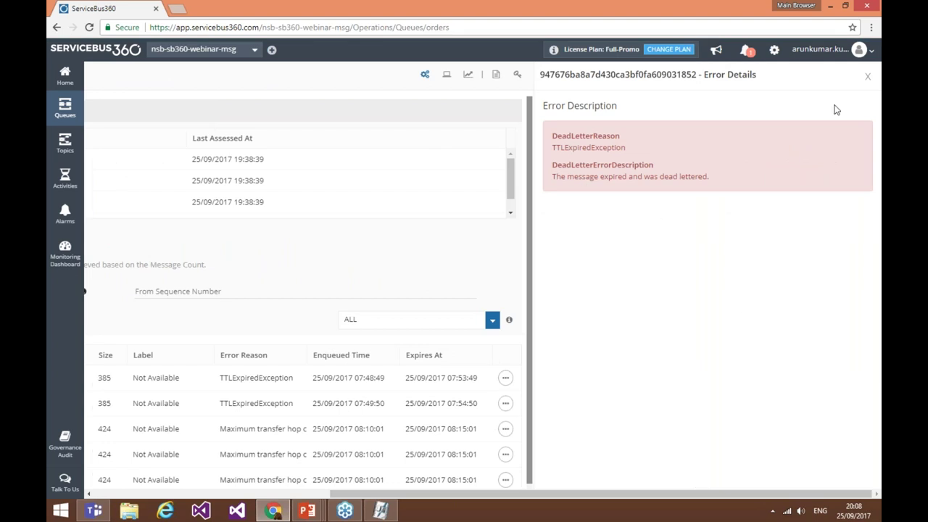
click(867, 76)
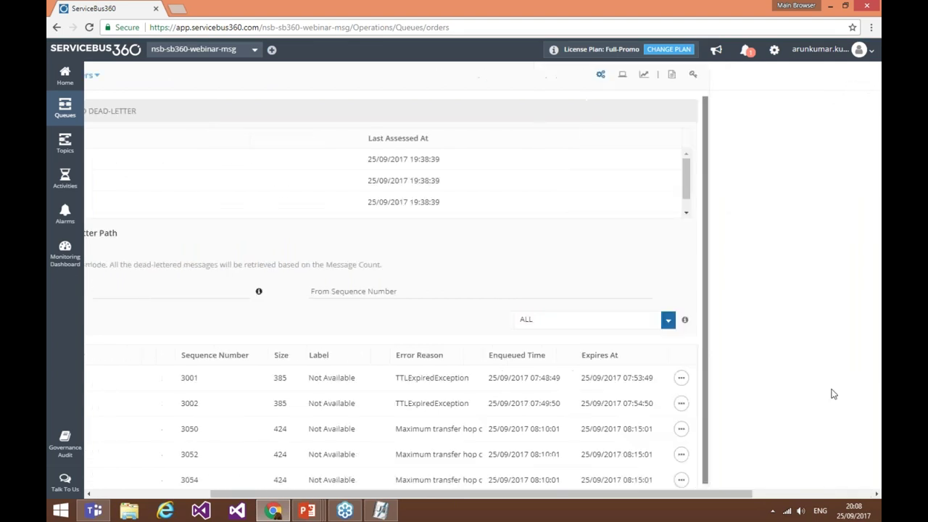
click(854, 378)
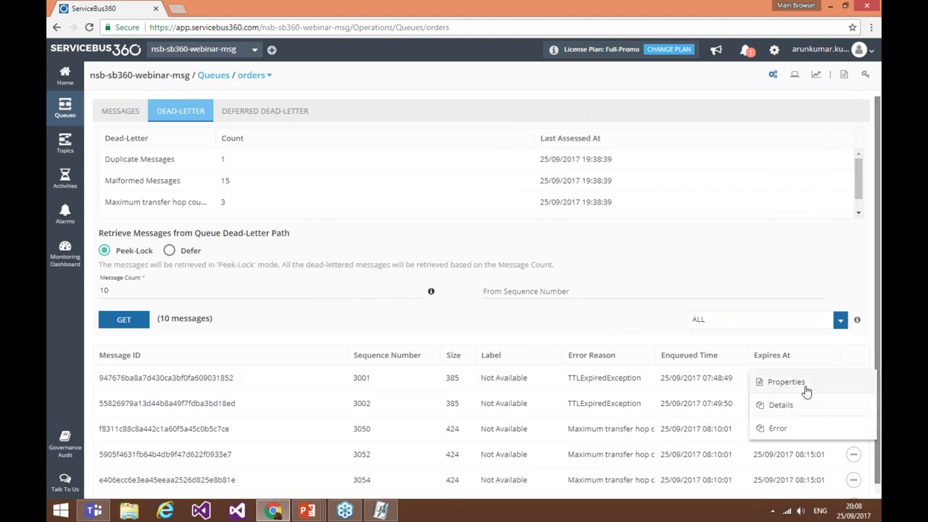
click(796, 410)
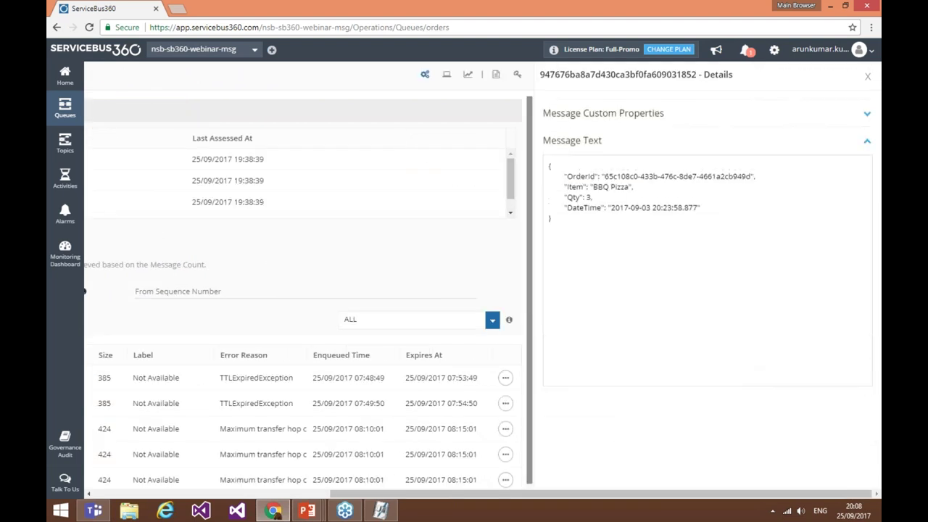
click(867, 114)
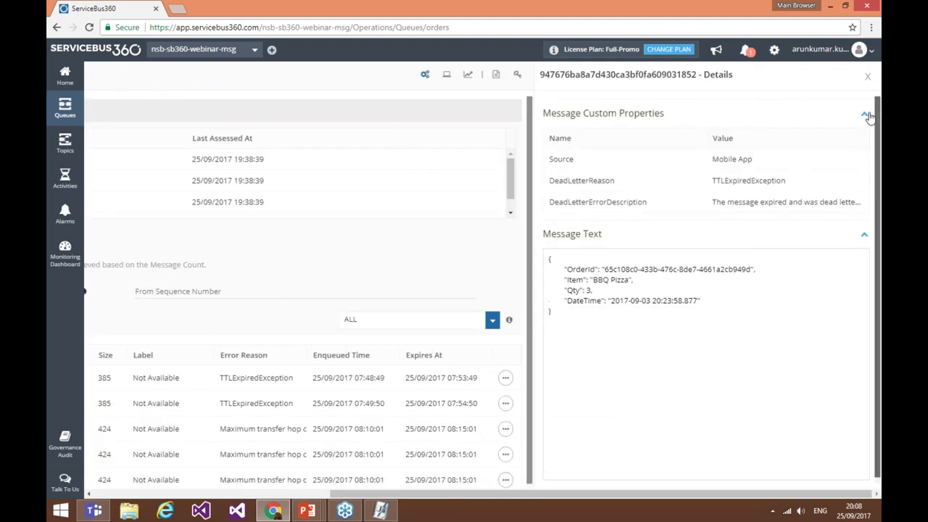
click(867, 75)
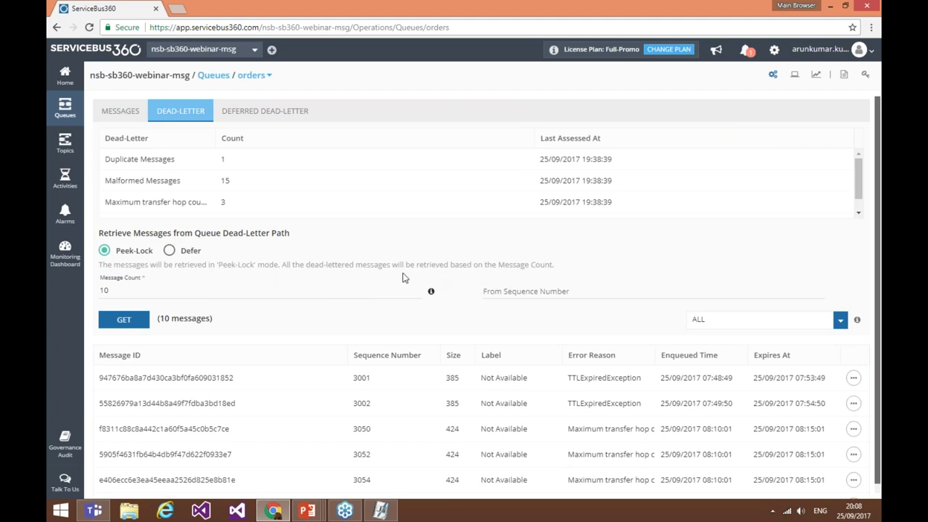
Retrieve 10 dead-letter messages in Defer mode, and retrieve 10 messages from the orders queue's deferred dead-letter list
click(169, 250)
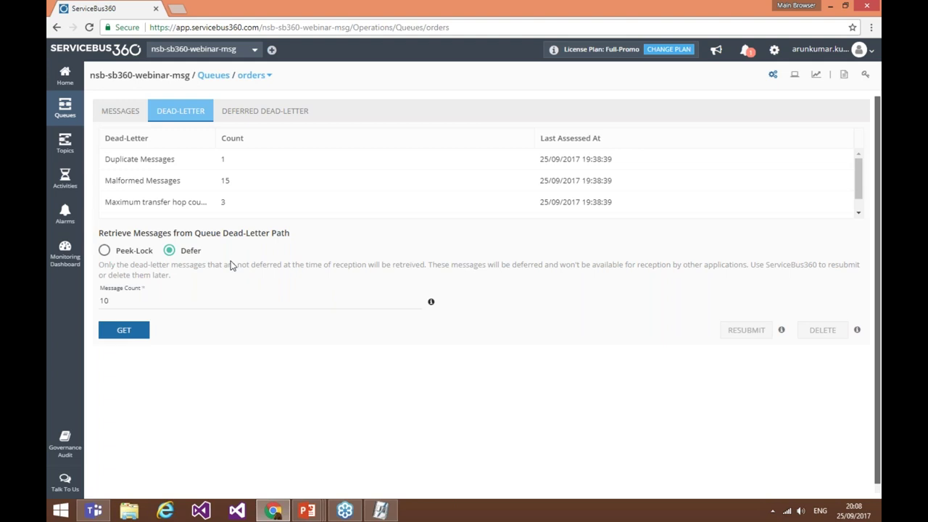
click(141, 331)
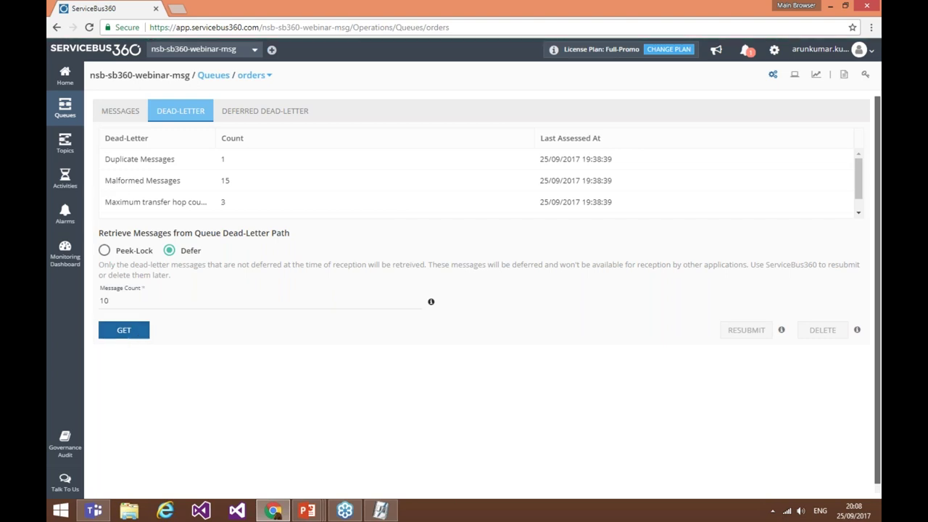
click(133, 334)
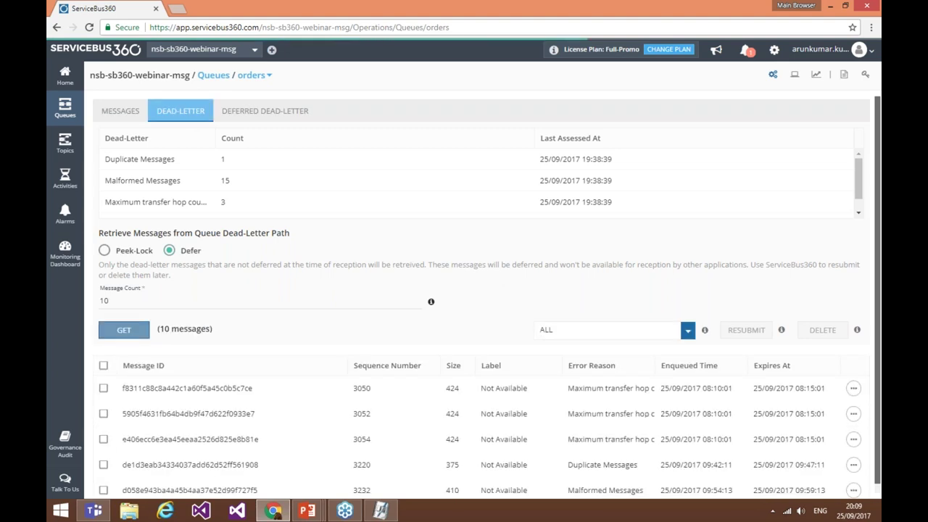
click(281, 113)
click(125, 202)
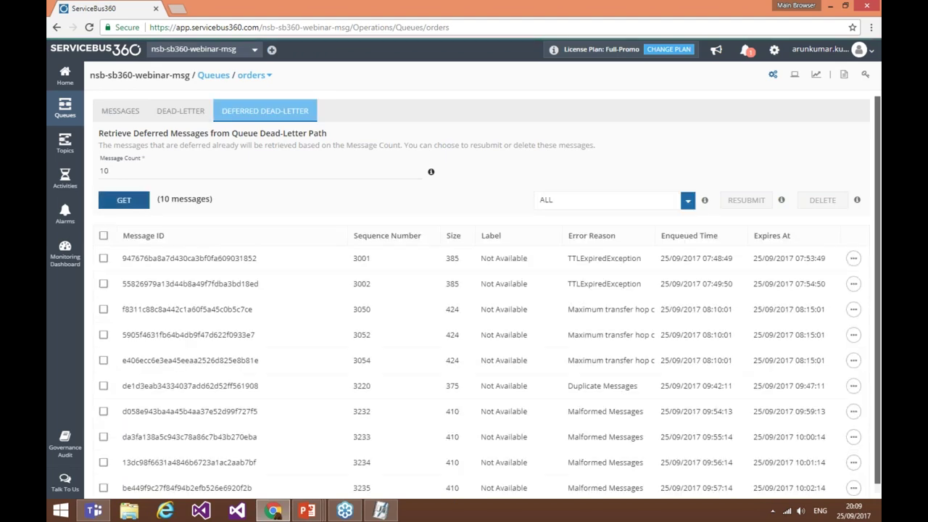
click(103, 236)
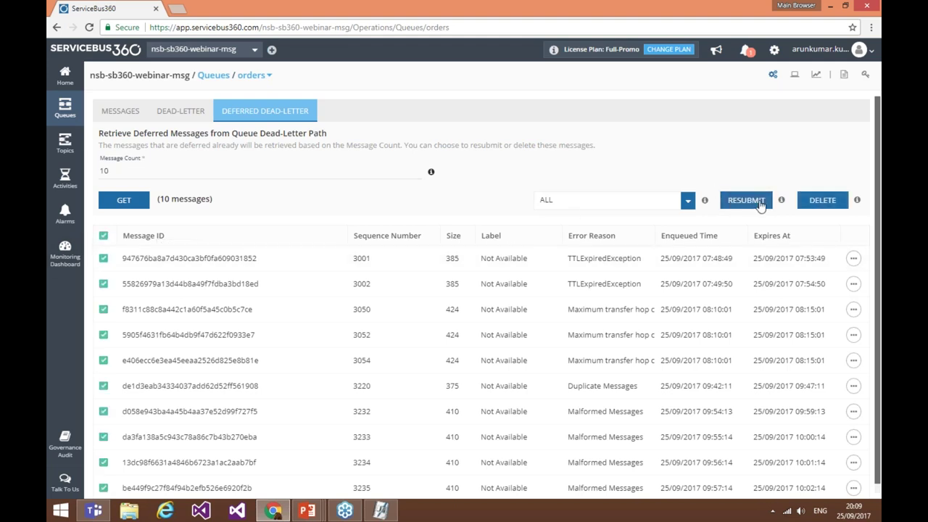
click(747, 201)
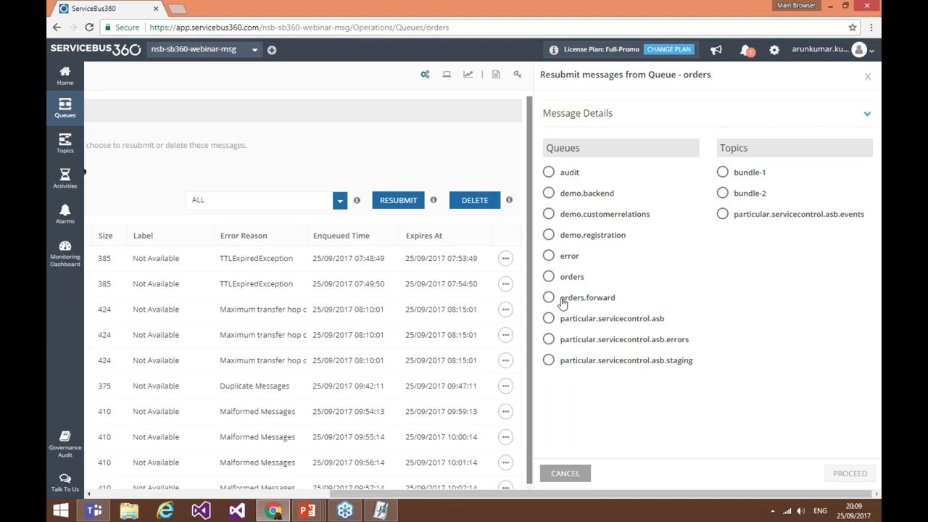
click(549, 339)
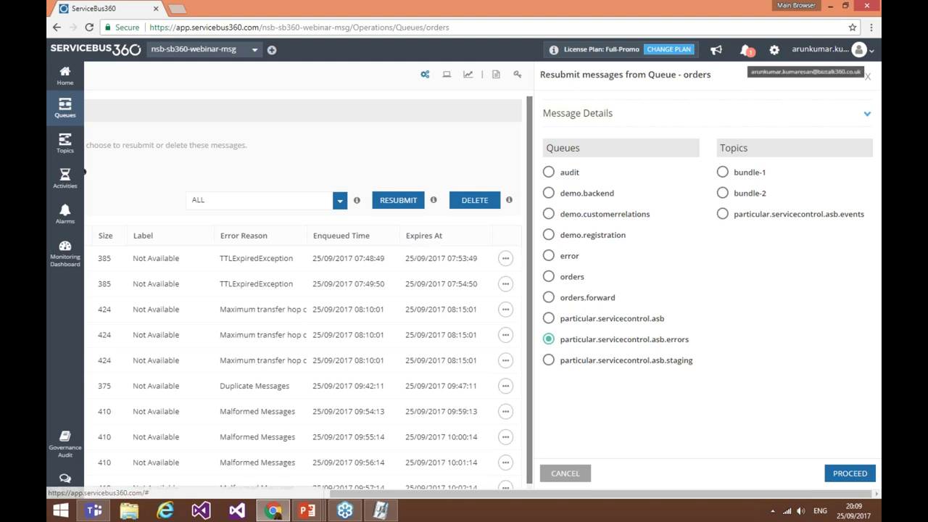
click(867, 76)
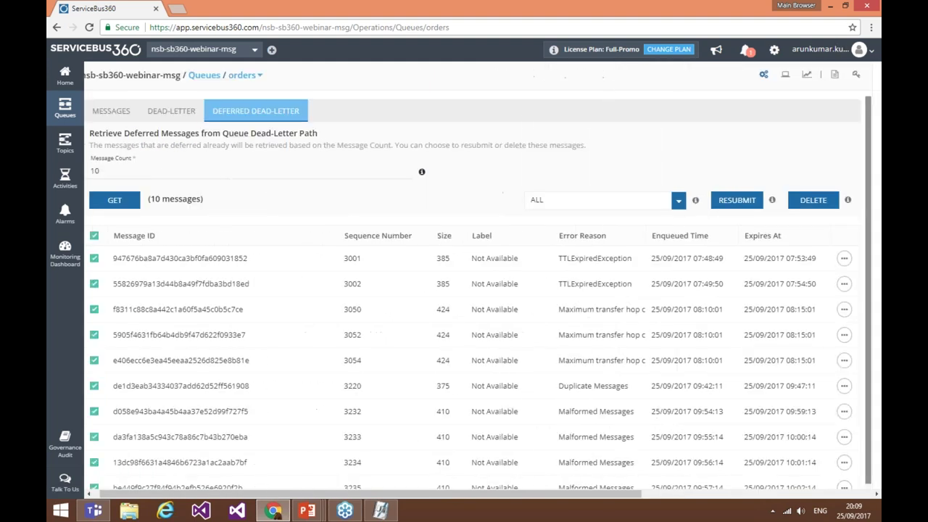
Return to the queue list and view the dead-letter analytics of the orders queue
click(65, 112)
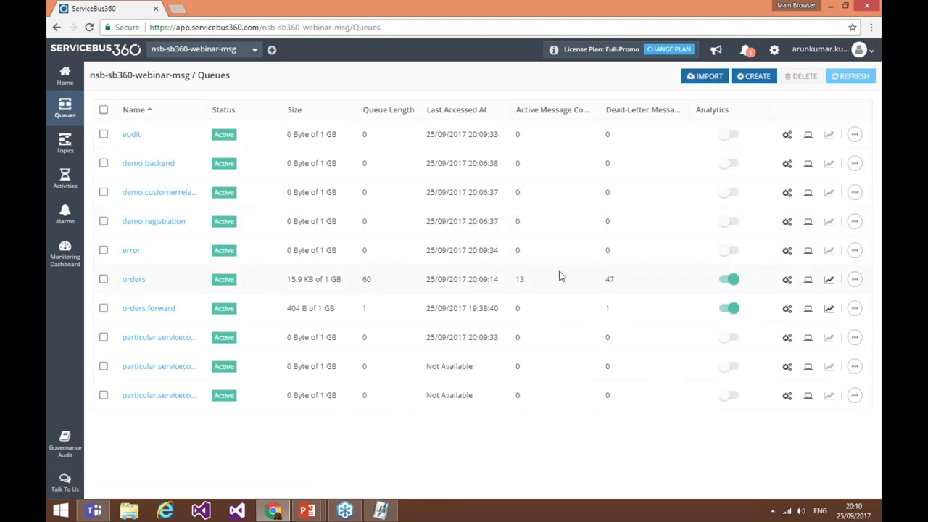
click(828, 279)
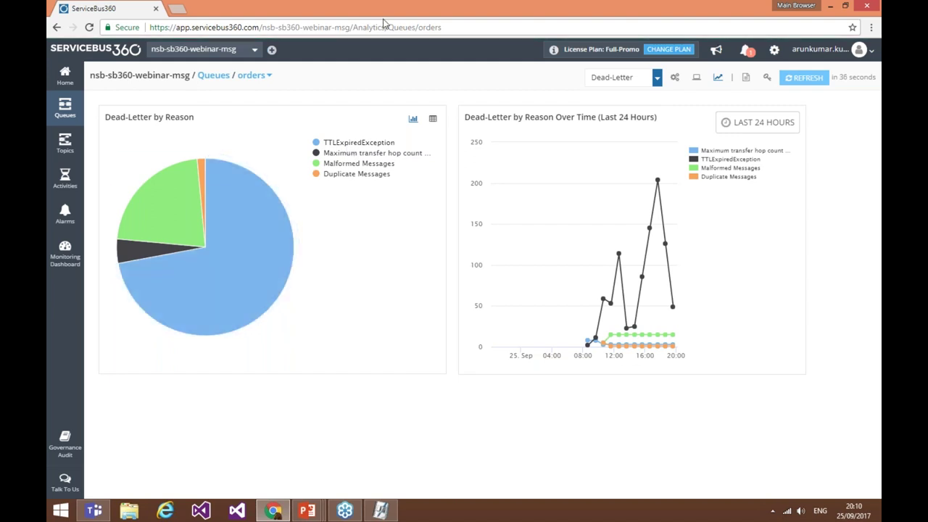
Start a new dead-letter resubmit activity with particular.servicecontrol.asb.errors as the source queue
click(72, 184)
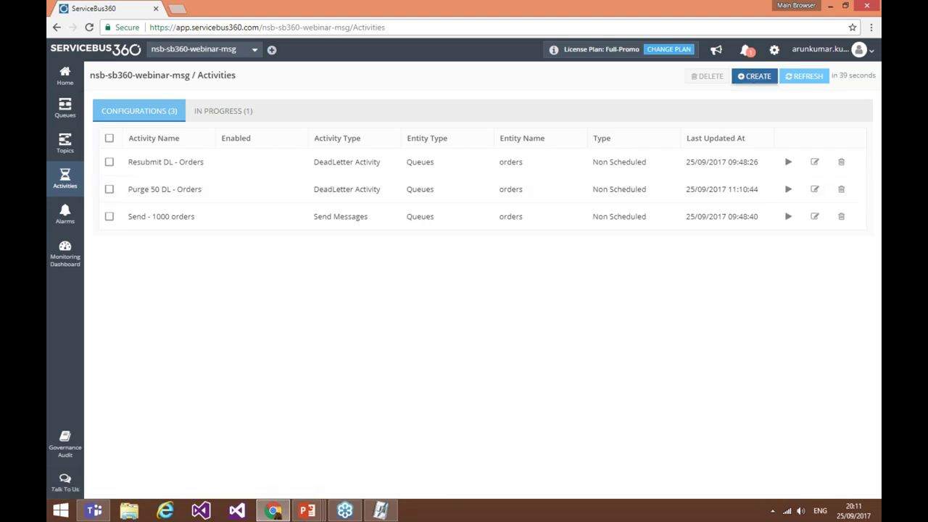
click(754, 77)
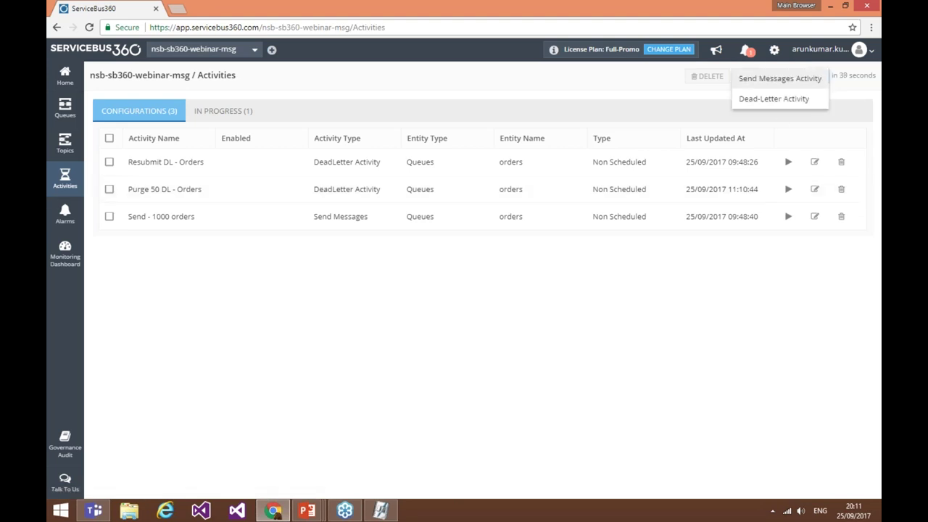
click(783, 101)
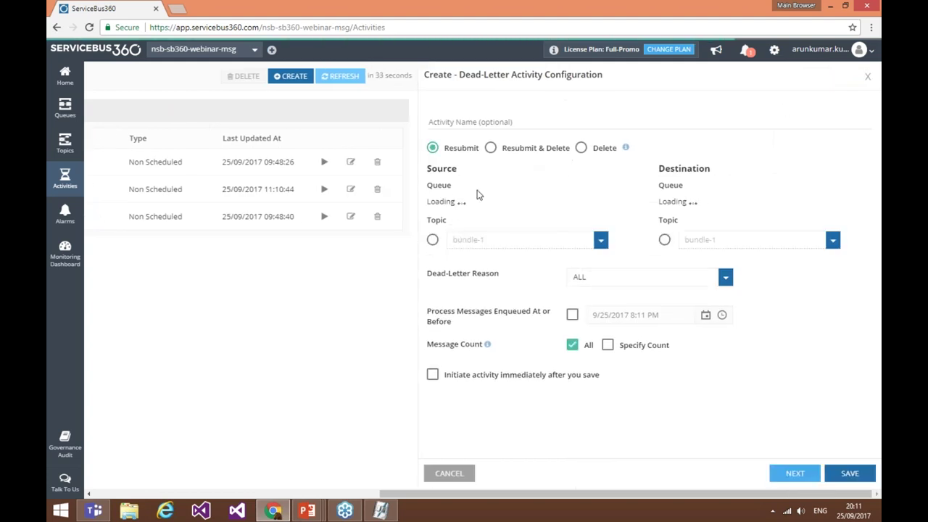
click(600, 206)
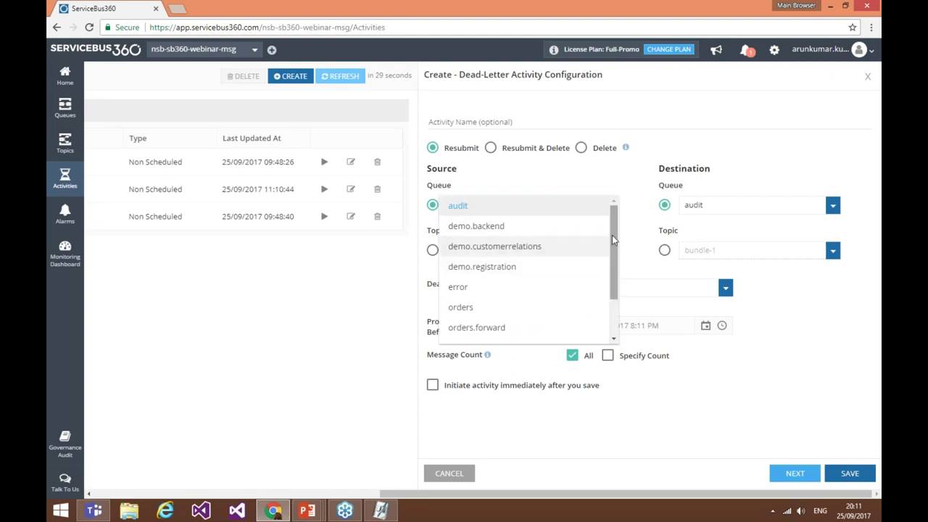
scroll(612, 235, down, 3)
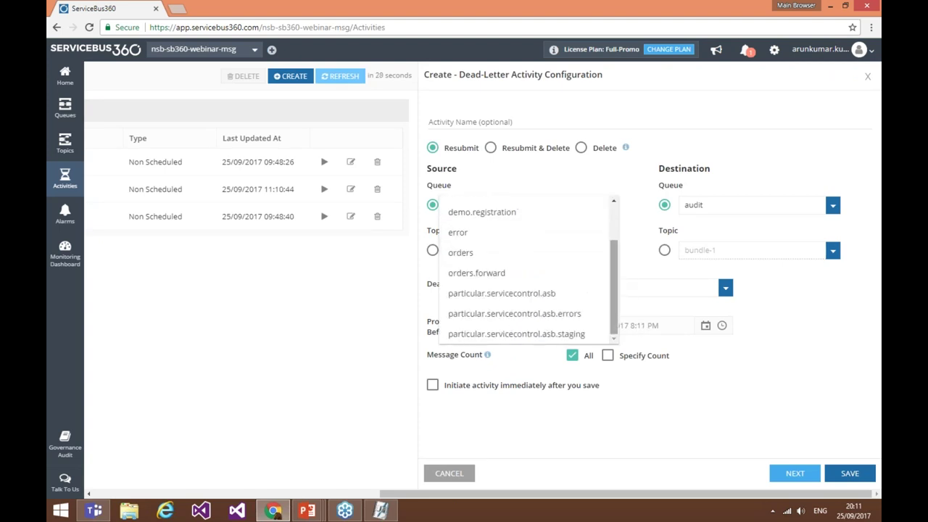
click(536, 313)
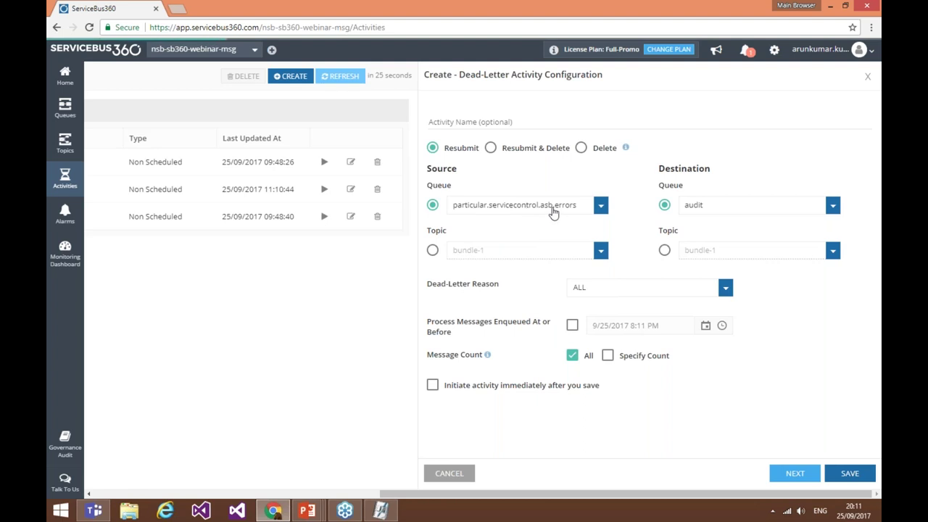
Set the activity's dead-letter reason to TTLExpiredException and schedule it on set days only, Monday to Sunday, ending after 10 occurrences
click(724, 293)
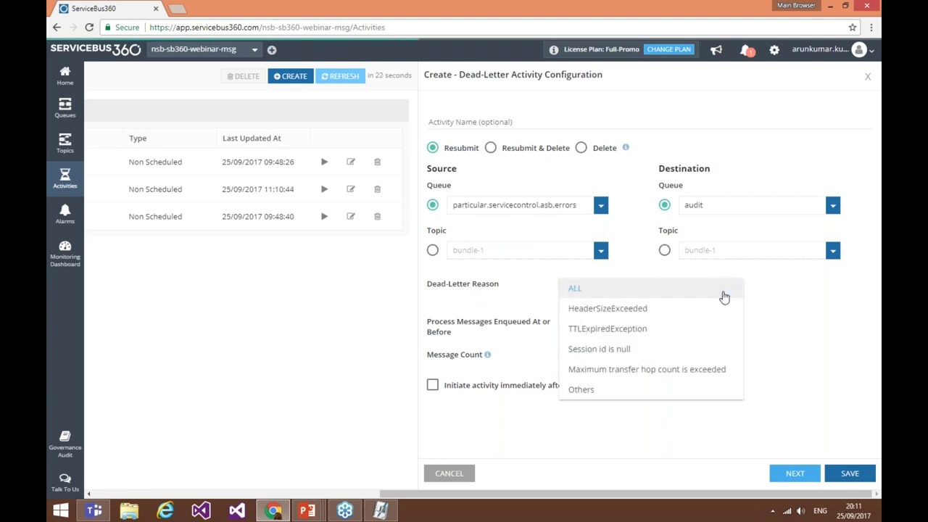
click(618, 333)
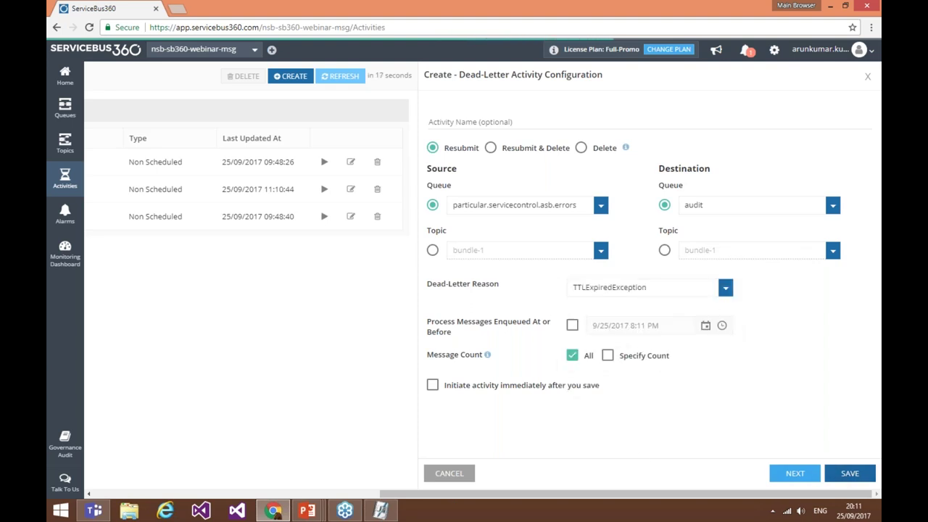
click(795, 475)
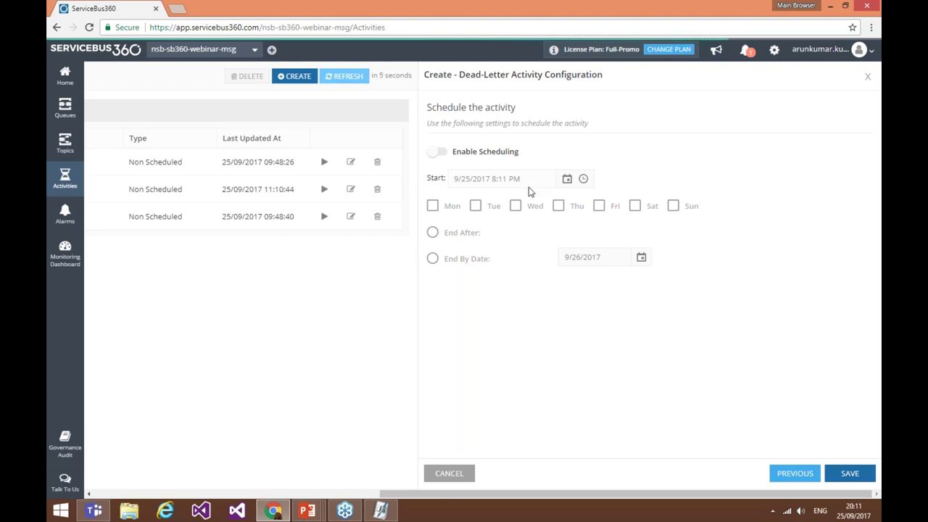
click(439, 152)
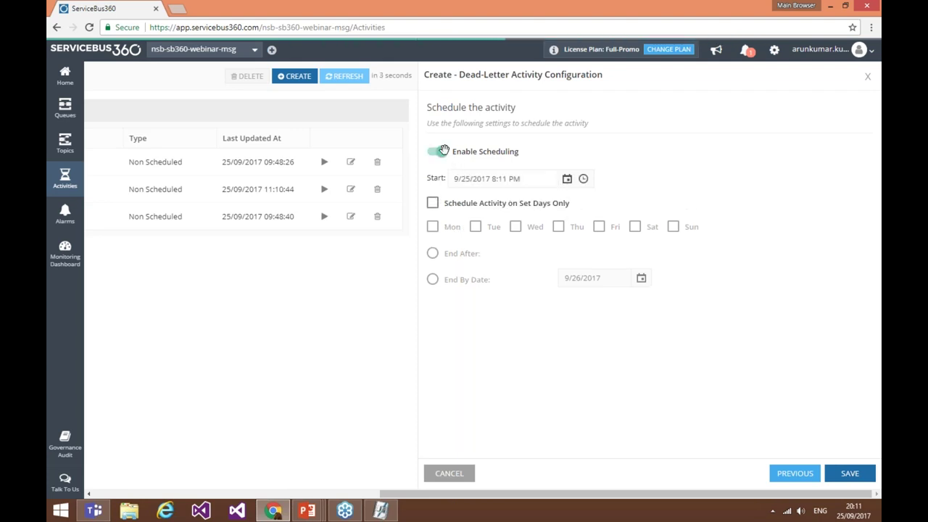
click(433, 203)
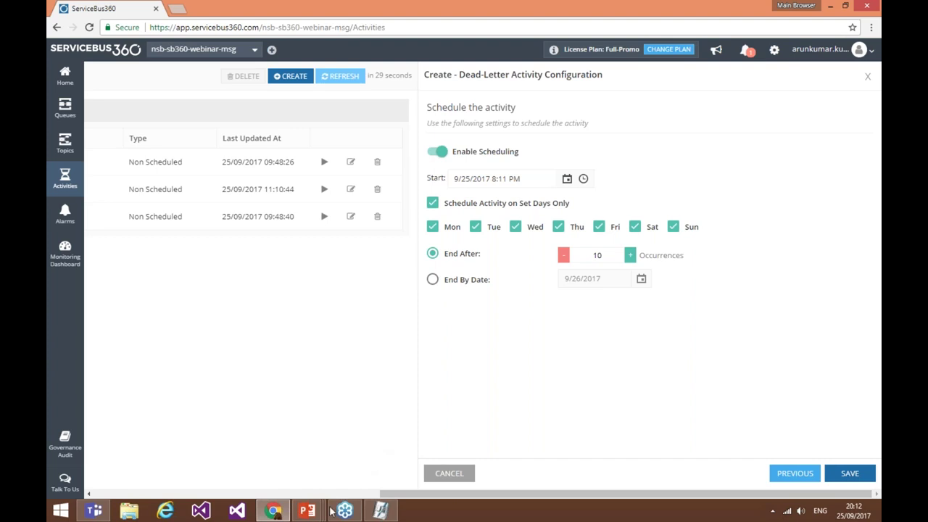
Switch to the PowerPoint slide show on understanding the urgency, importance, and impact of failures
click(308, 511)
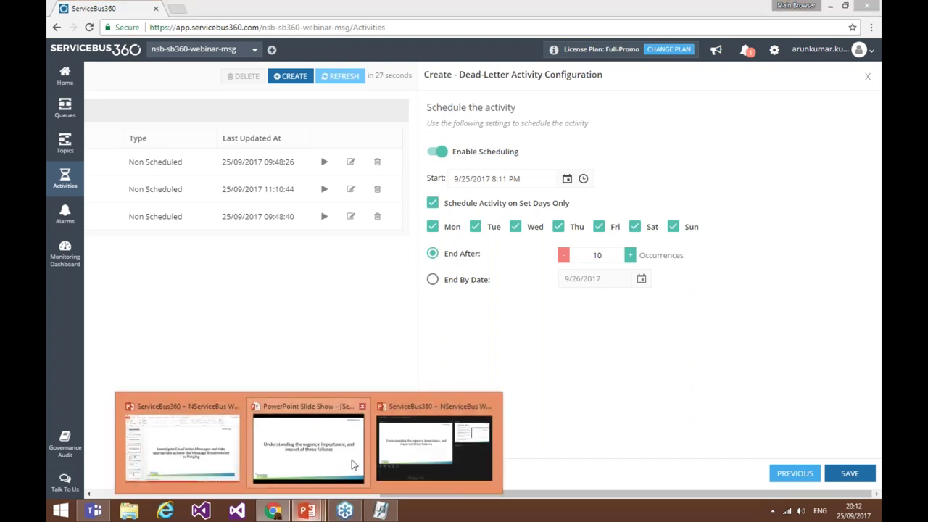
click(410, 465)
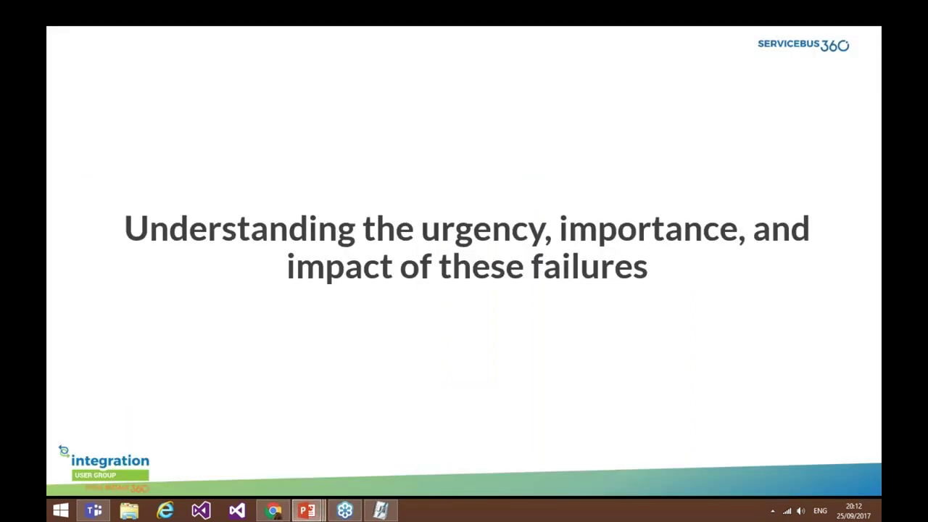
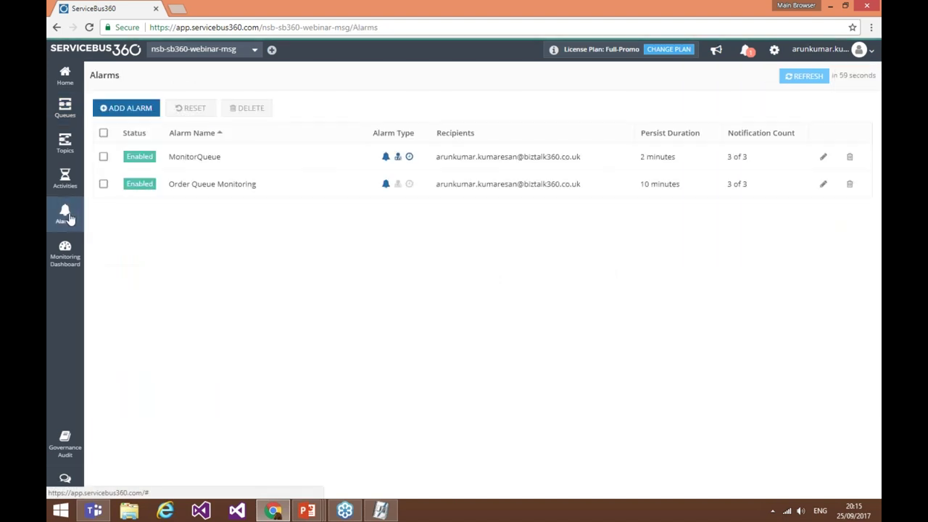
Start a new alarm with the name IM - Product Demo Alarm and proceed to its threshold alert settings
click(135, 109)
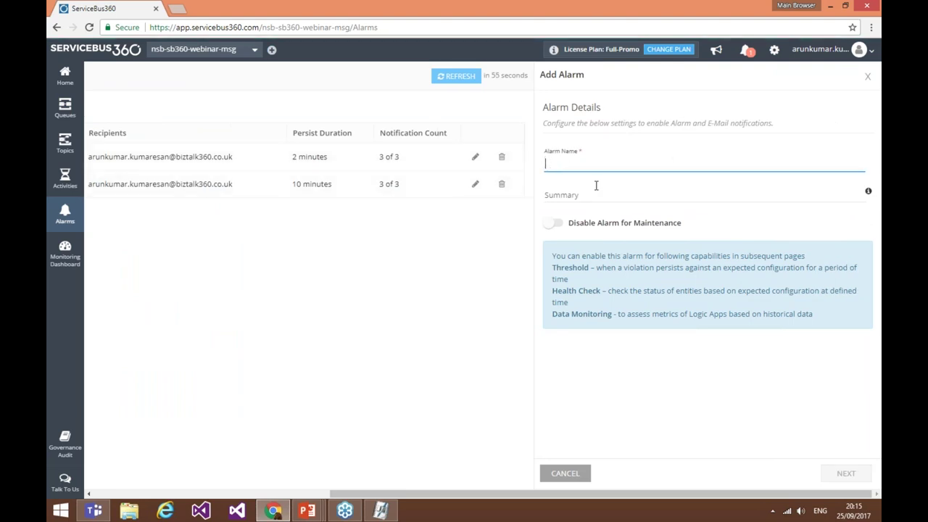
text(IM - )
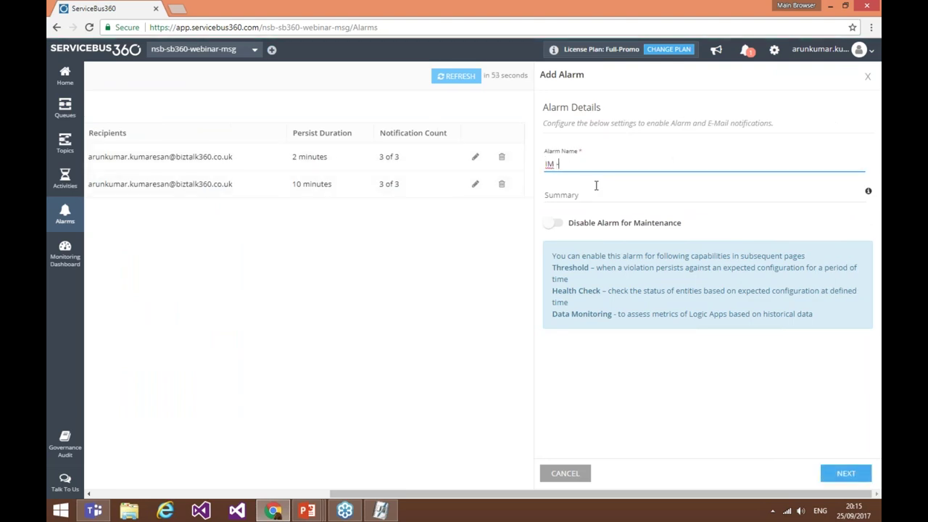
text(Product Demo Alarm)
click(846, 473)
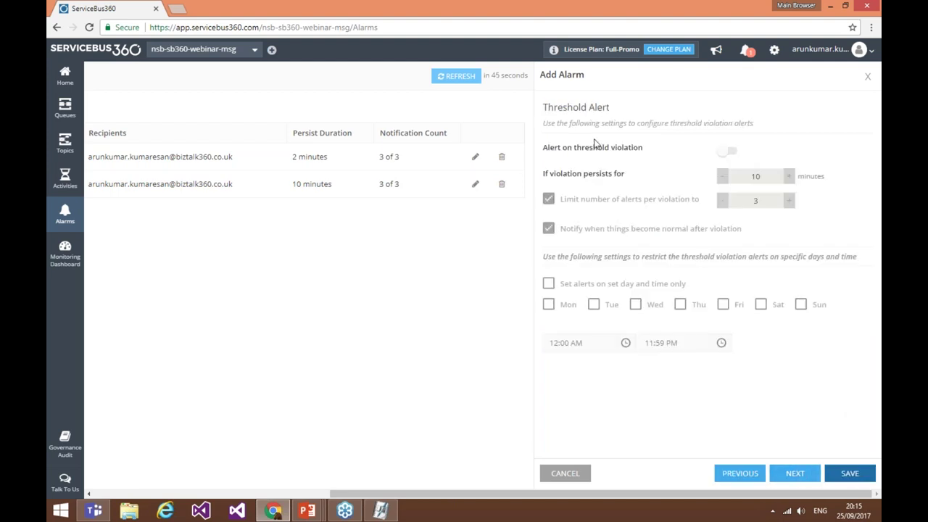
Enable alerts on threshold violation for the new alarm, with notification when things become normal after a violation
click(728, 151)
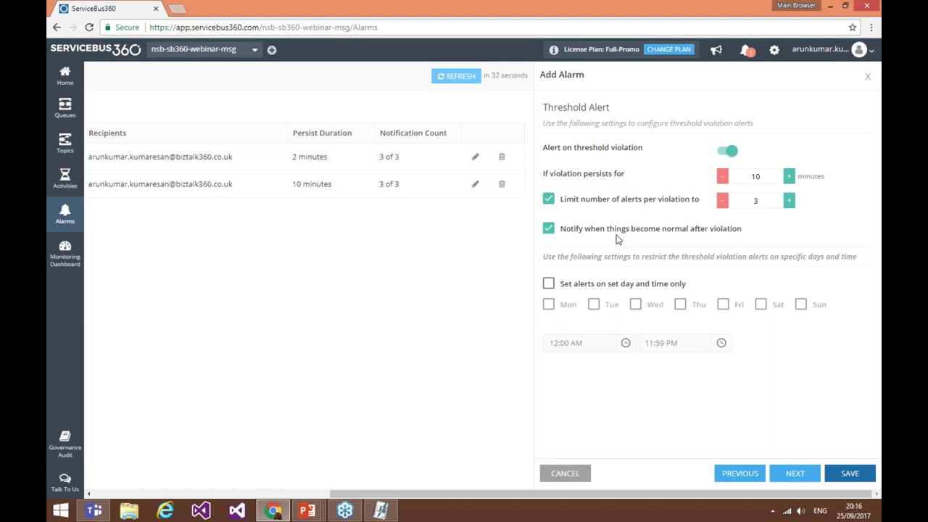
click(549, 230)
click(548, 231)
click(792, 479)
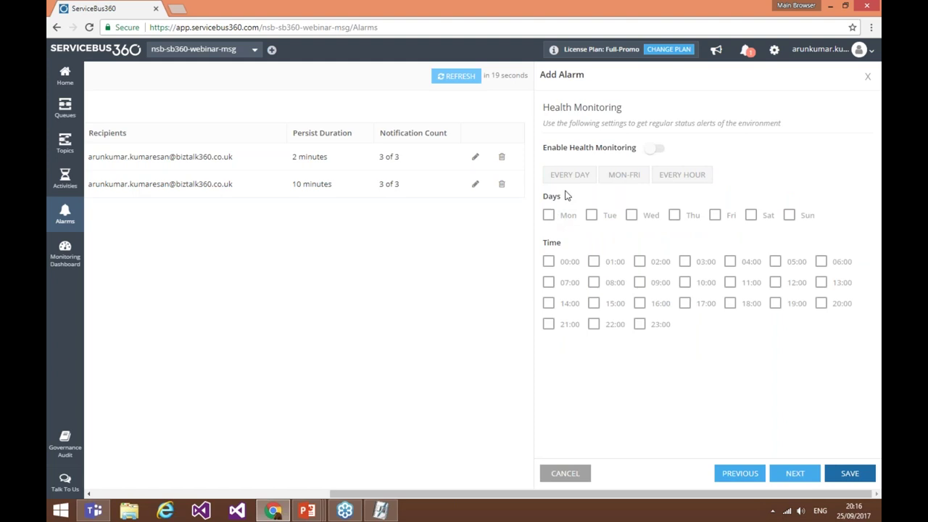
Enable health monitoring for the alarm on Mon and Wed at 10:00
click(656, 147)
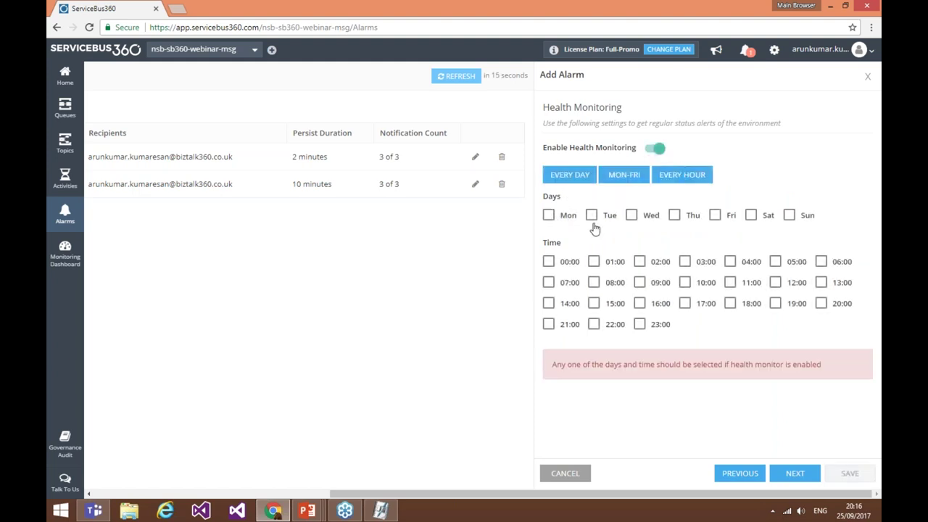
click(549, 216)
click(632, 215)
click(686, 287)
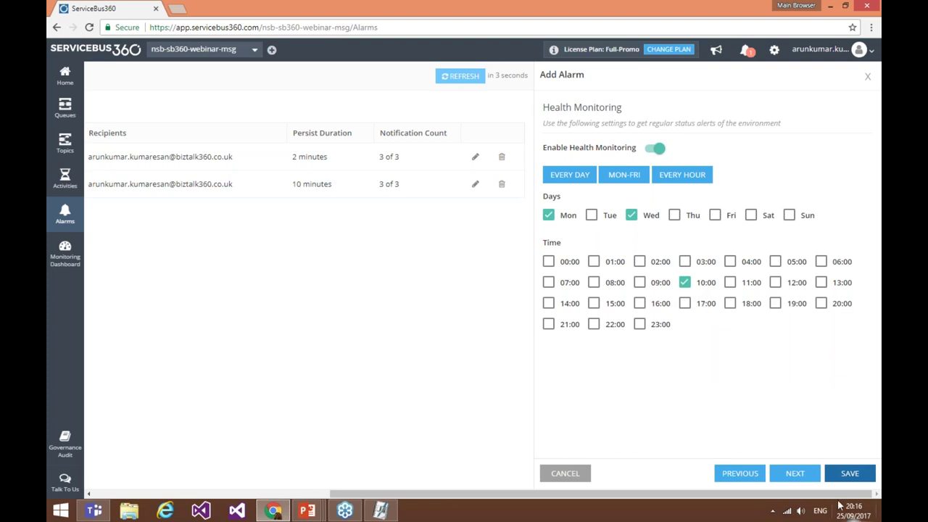
click(812, 475)
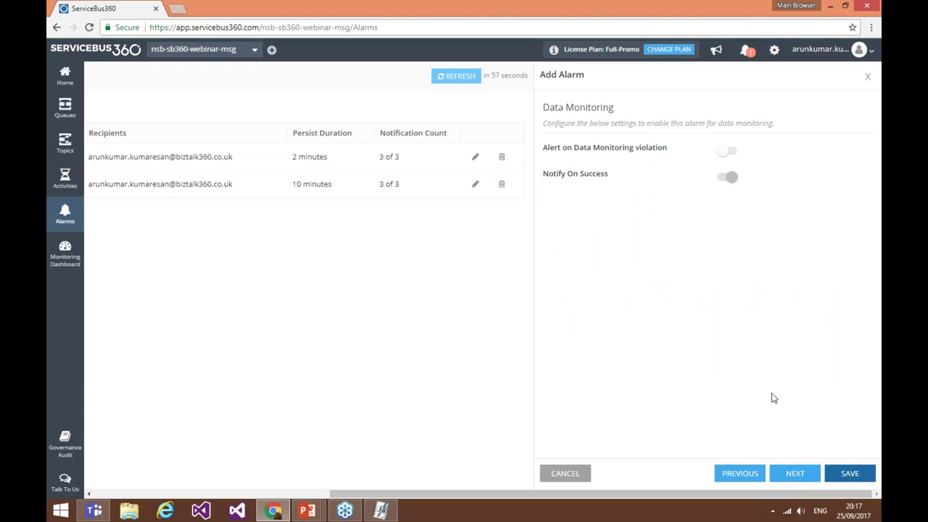
Skip data monitoring, enable the SK-Orders notification channel alongside the email channel, and save the alarm
click(798, 475)
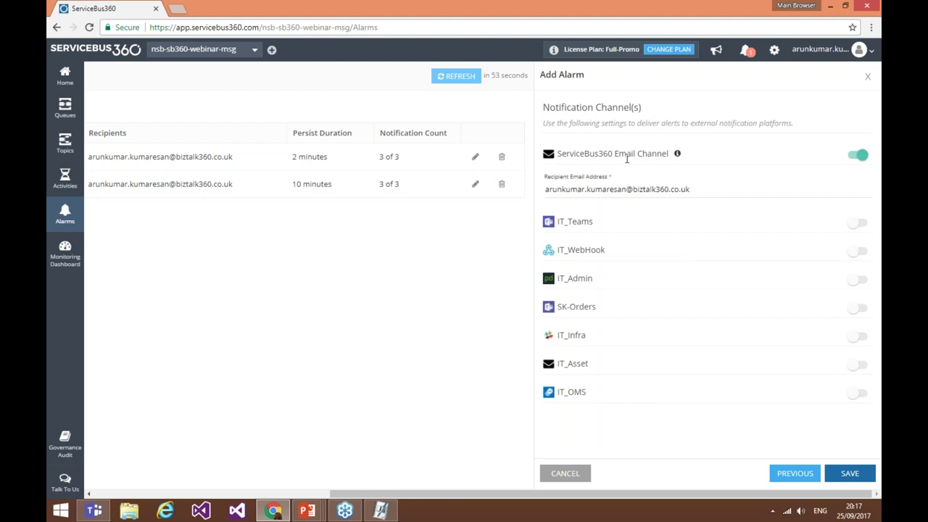
drag(545, 190, 694, 196)
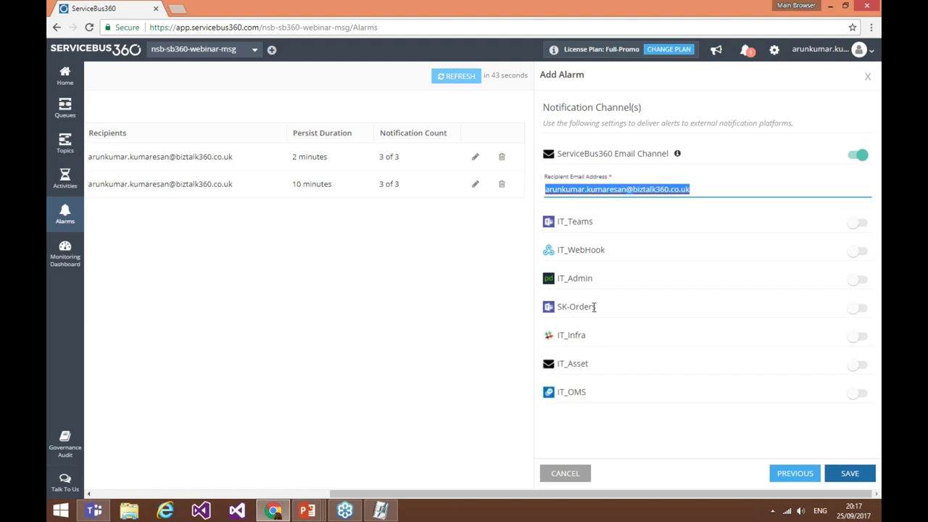
click(860, 308)
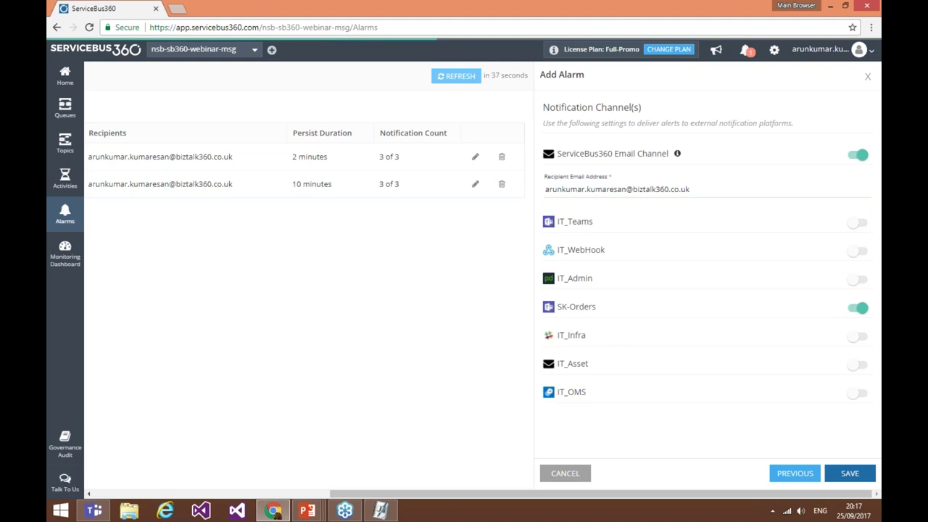
click(870, 472)
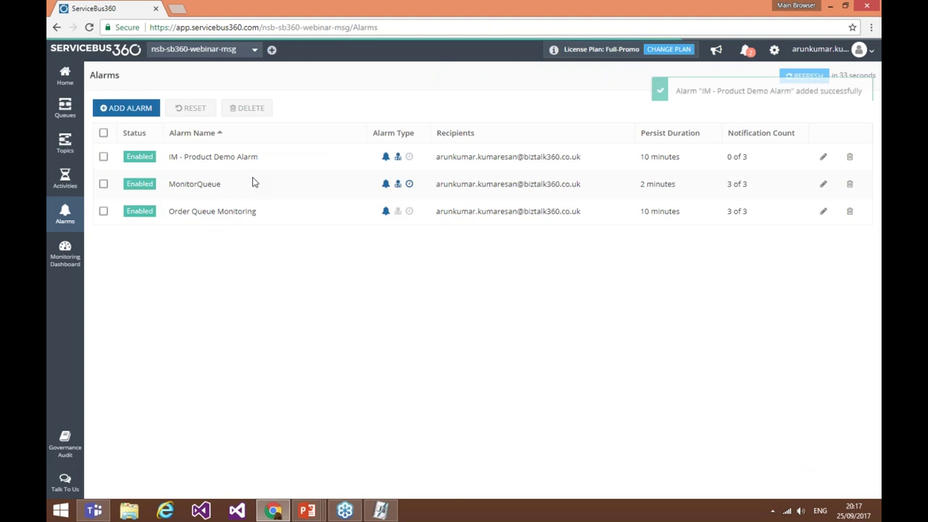
Enable monitoring of Active Message Count, DeadLetter Message Count and Size In Bytes for the orders queue under the IM - Product Demo Alarm
click(66, 109)
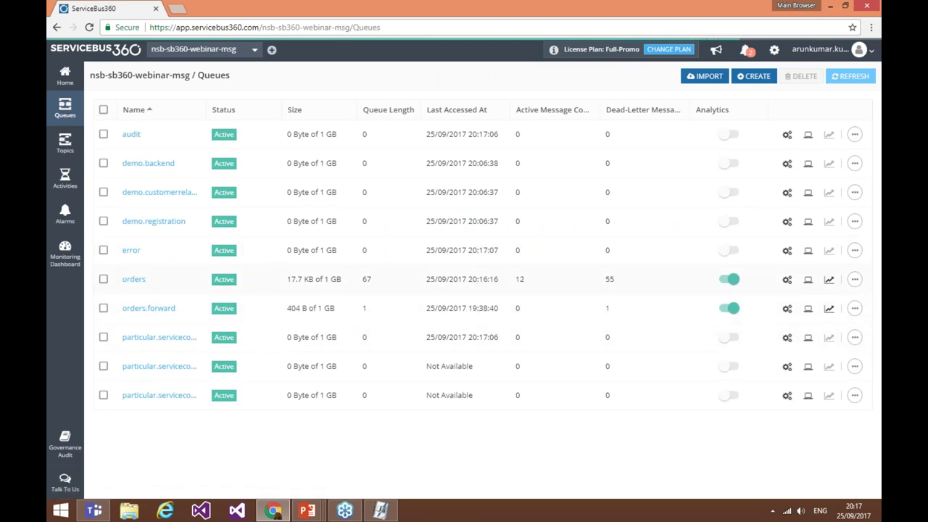
click(808, 279)
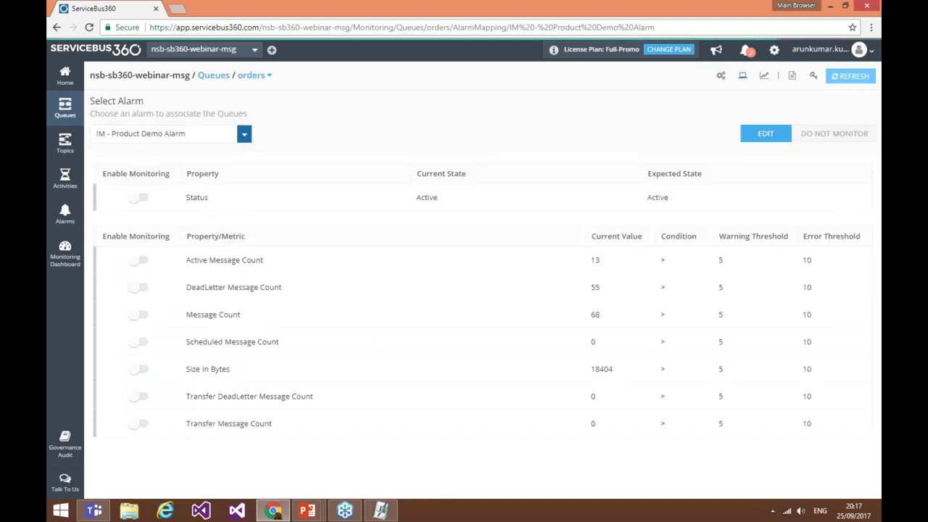
click(243, 136)
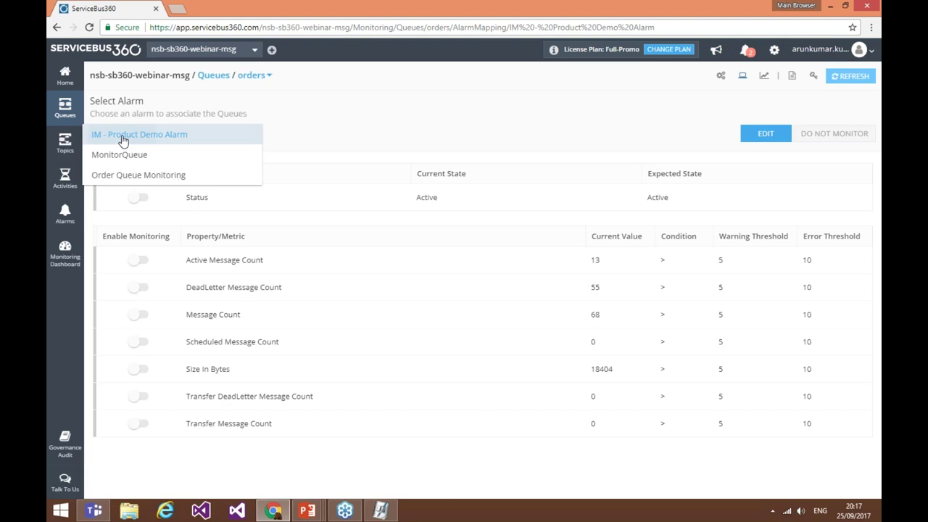
click(122, 141)
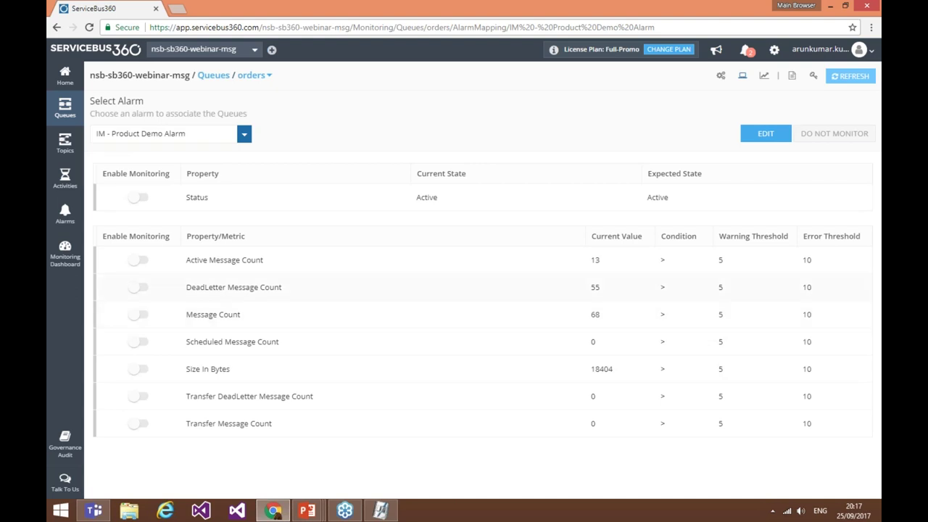
click(140, 262)
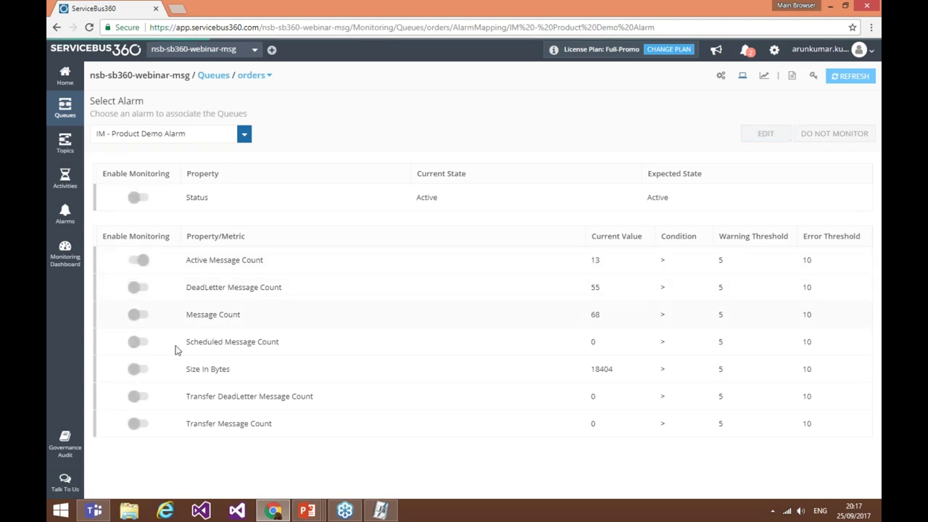
click(140, 288)
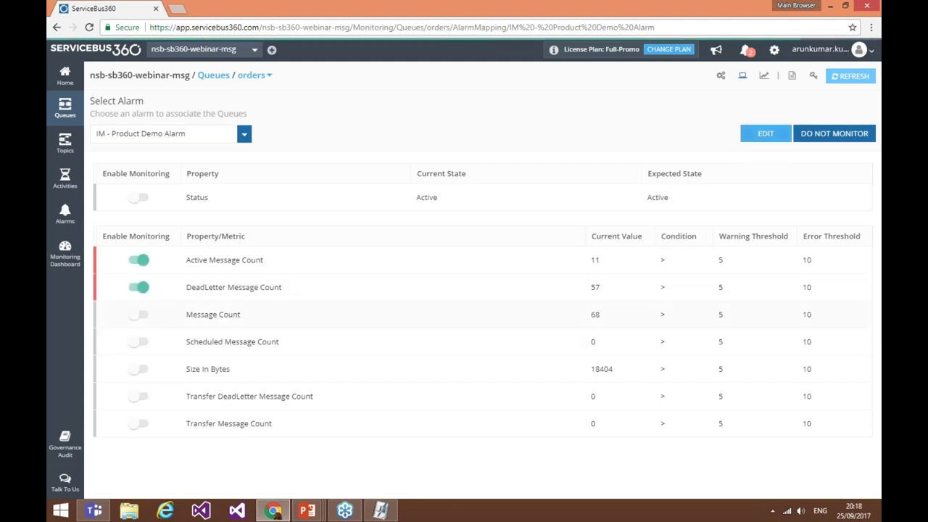
click(139, 369)
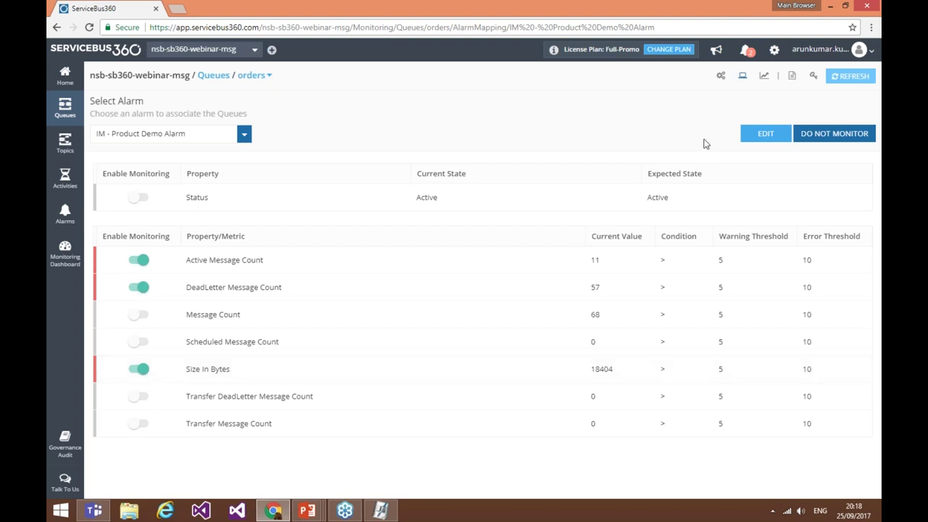
Set the warning threshold of Size In Bytes to 5000, set DeadLetter Message Count's warning to 50 and error to 100, and save
click(758, 139)
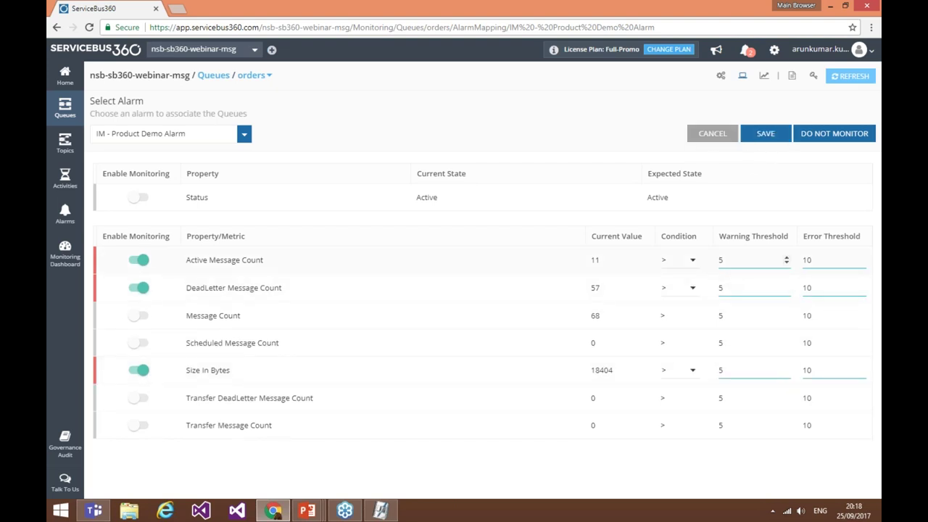
click(728, 370)
text(000)
click(746, 293)
text(0)
click(825, 290)
text(0)
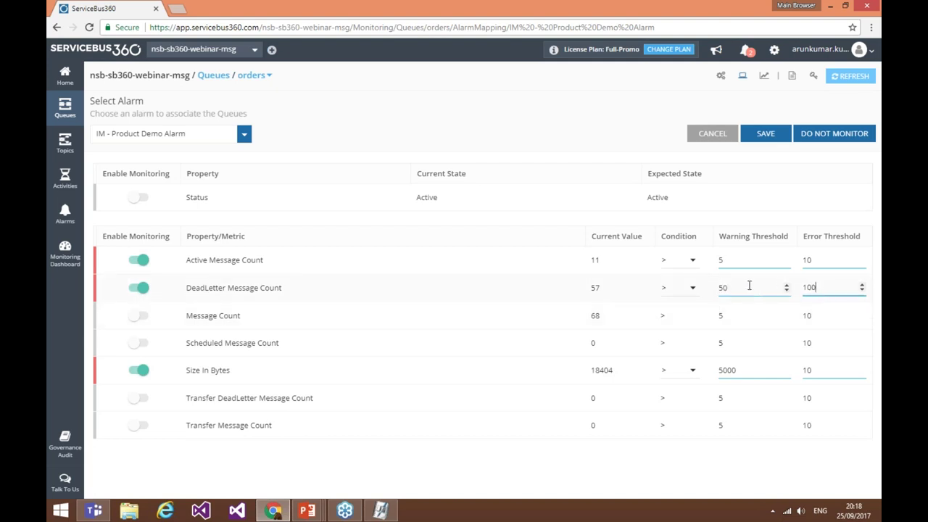
click(767, 135)
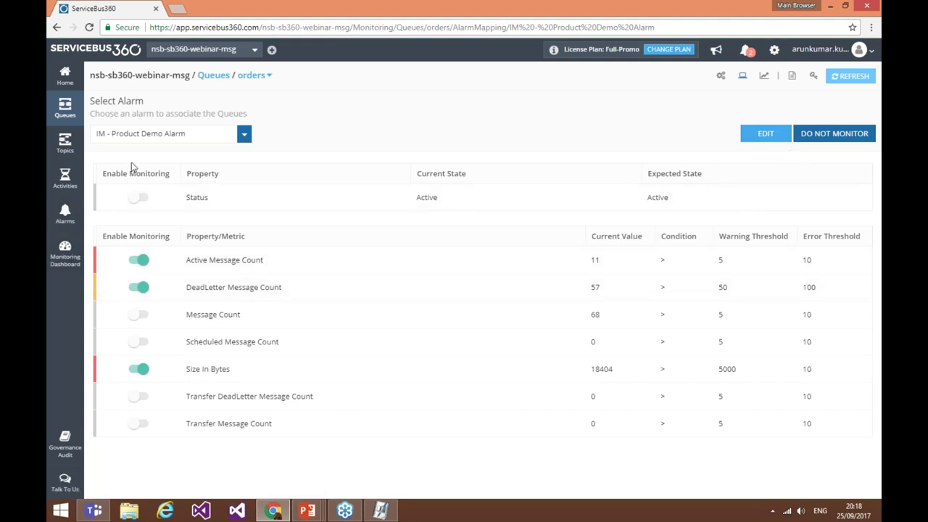
Examine the orders queue's errors and warnings for the IM - Product Demo Alarm in the monitoring dashboard
click(63, 253)
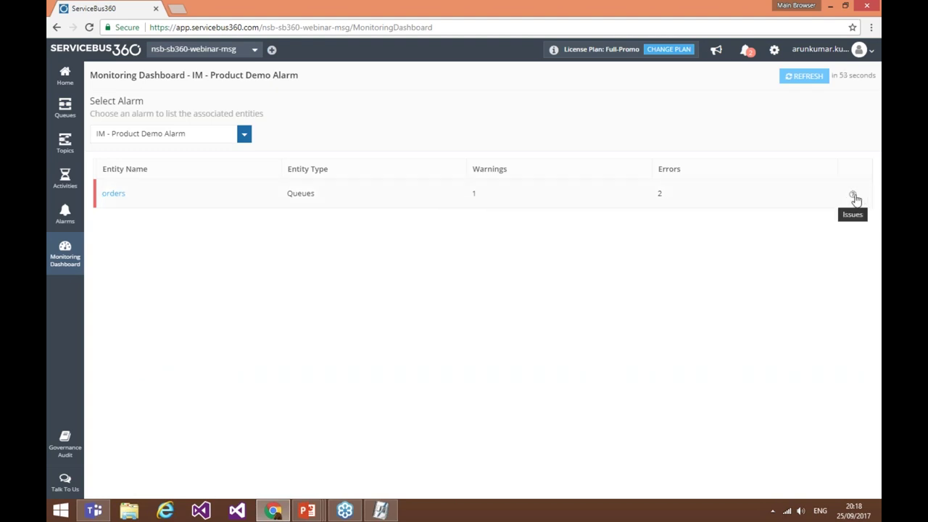
click(852, 194)
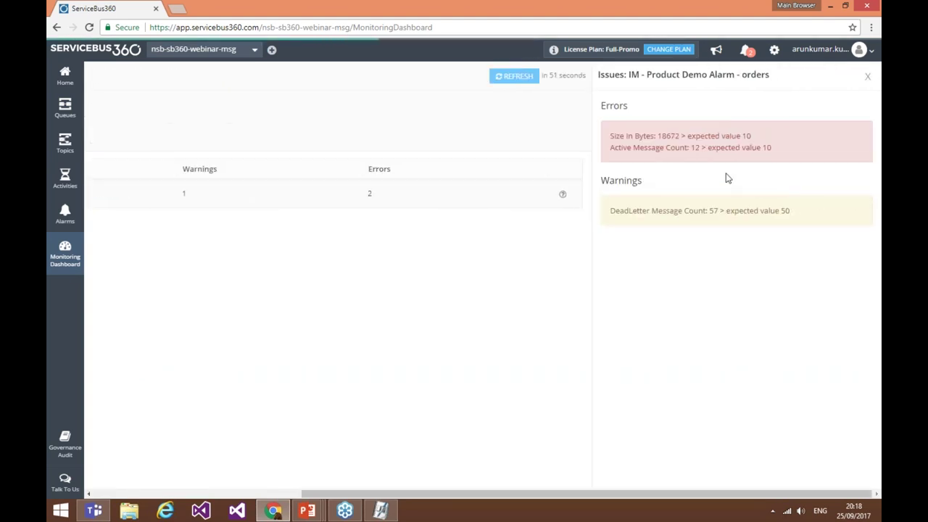
double_click(694, 147)
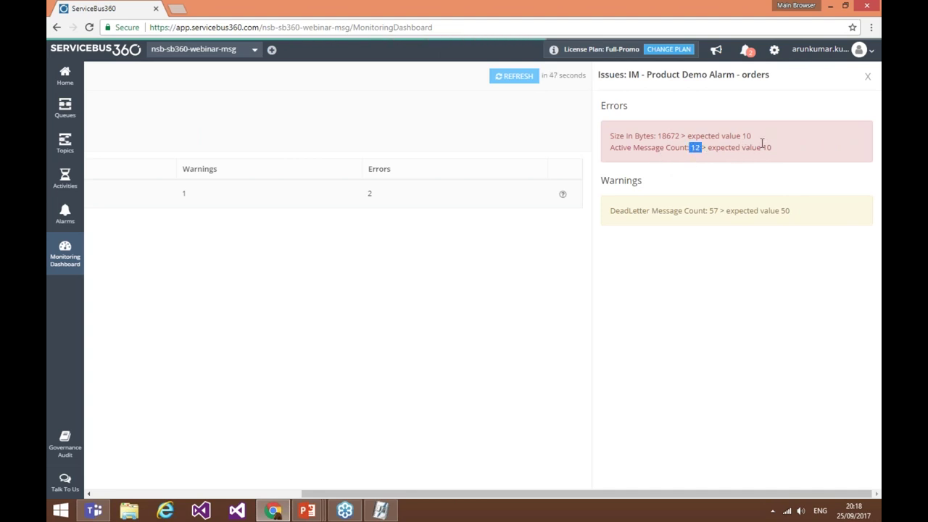
double_click(767, 147)
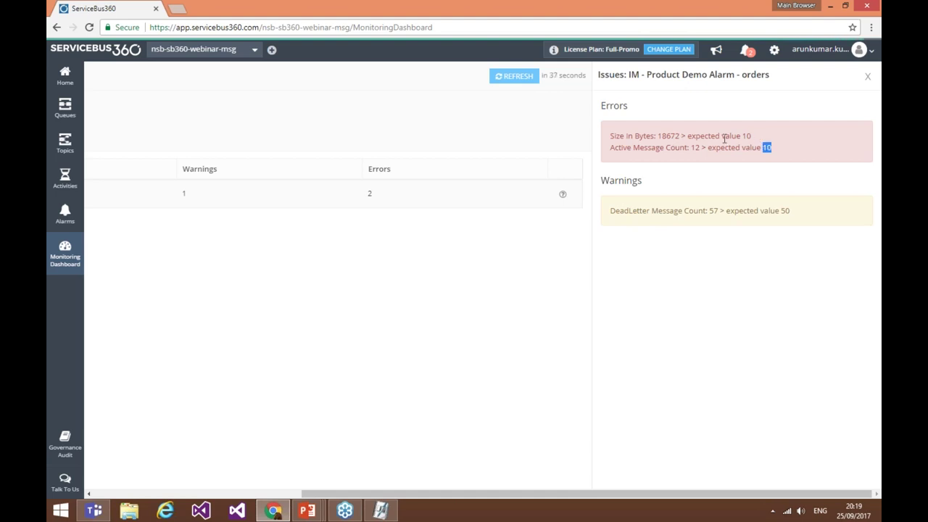
drag(632, 211, 796, 228)
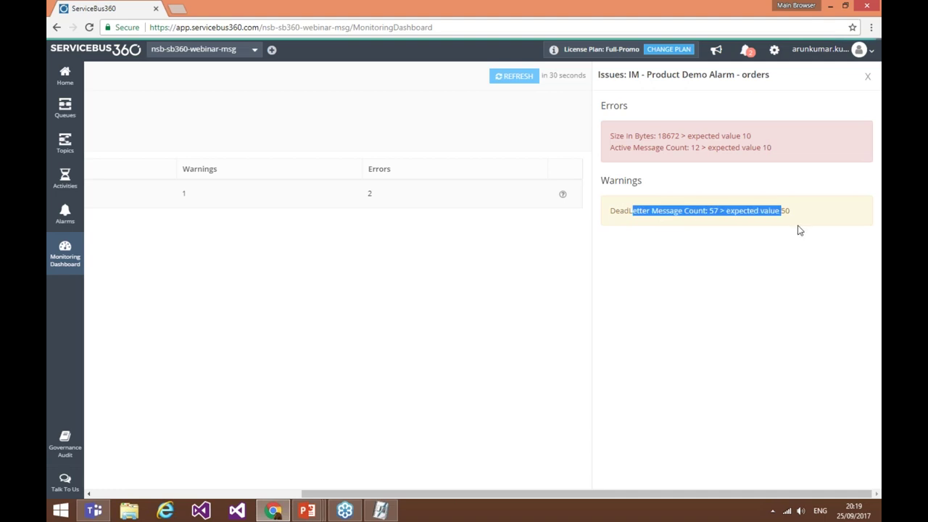
Switch to Microsoft Teams and find the IM - Product Demo Alarm threshold violation report in the ServiceBus360 - Notifications General channel
click(751, 229)
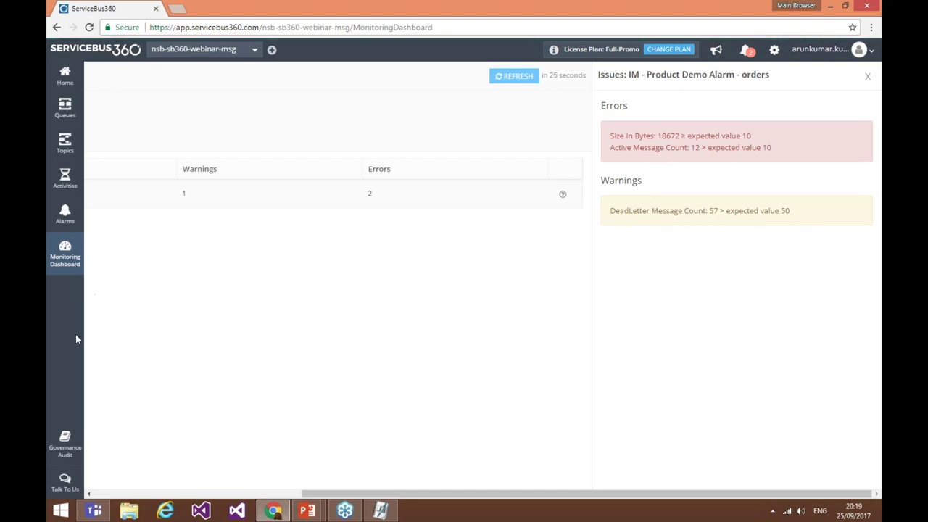
click(92, 511)
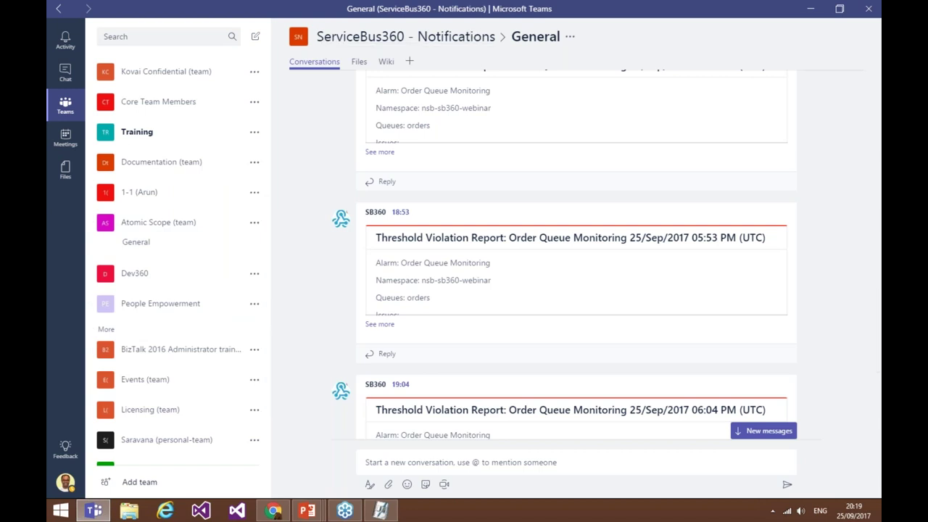
scroll(546, 258, down, 1)
scroll(518, 305, down, 6)
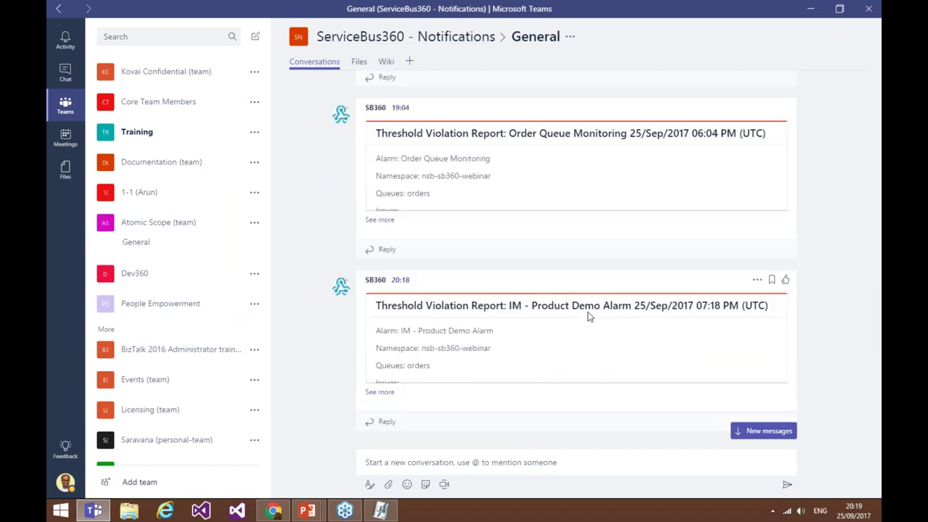
Expand the IM - Product Demo Alarm violation report and examine the issues listed for the orders queue
drag(509, 305, 750, 305)
click(384, 392)
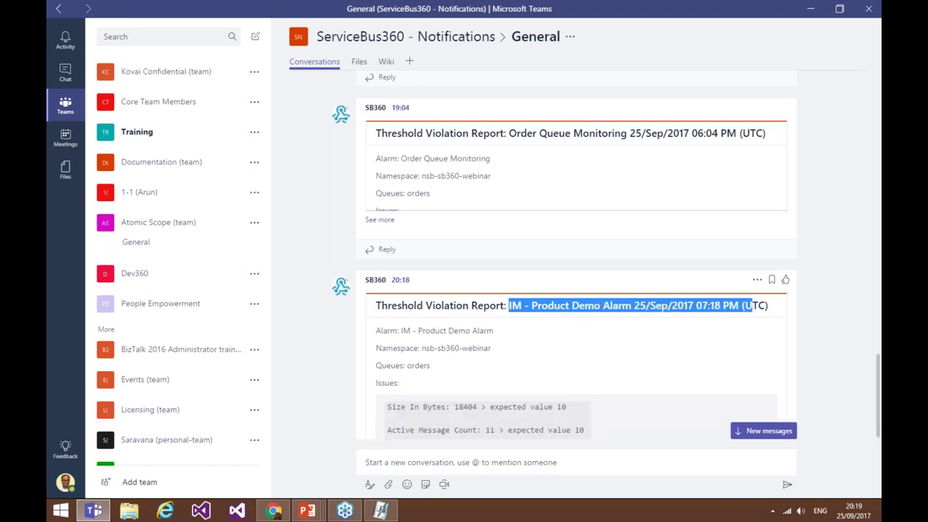
scroll(421, 379, down, 2)
mouse_move(385, 319)
mouse_down()
mouse_move(432, 342)
mouse_move(570, 365)
mouse_up()
click(670, 352)
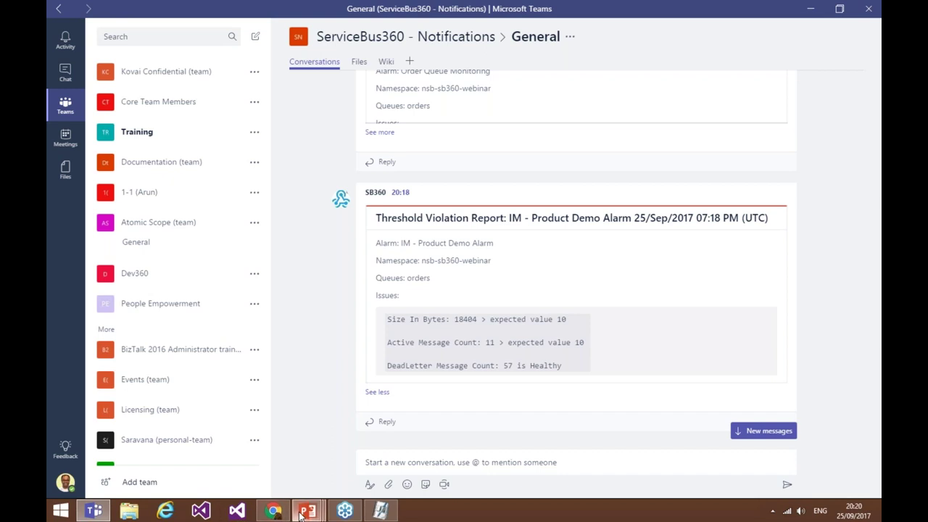
Switch to the PowerPoint slide show at the slide about receiving alerts on the state of entities
mouse_move(302, 515)
click(392, 457)
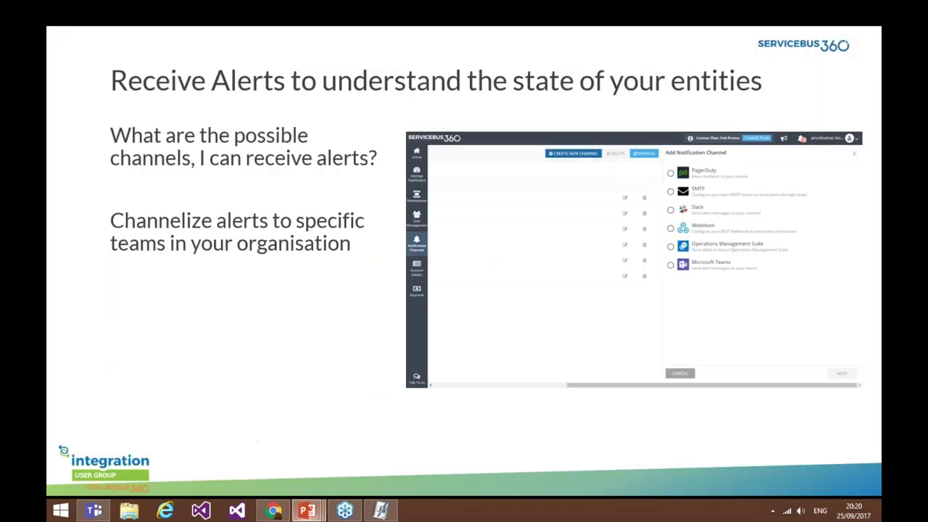